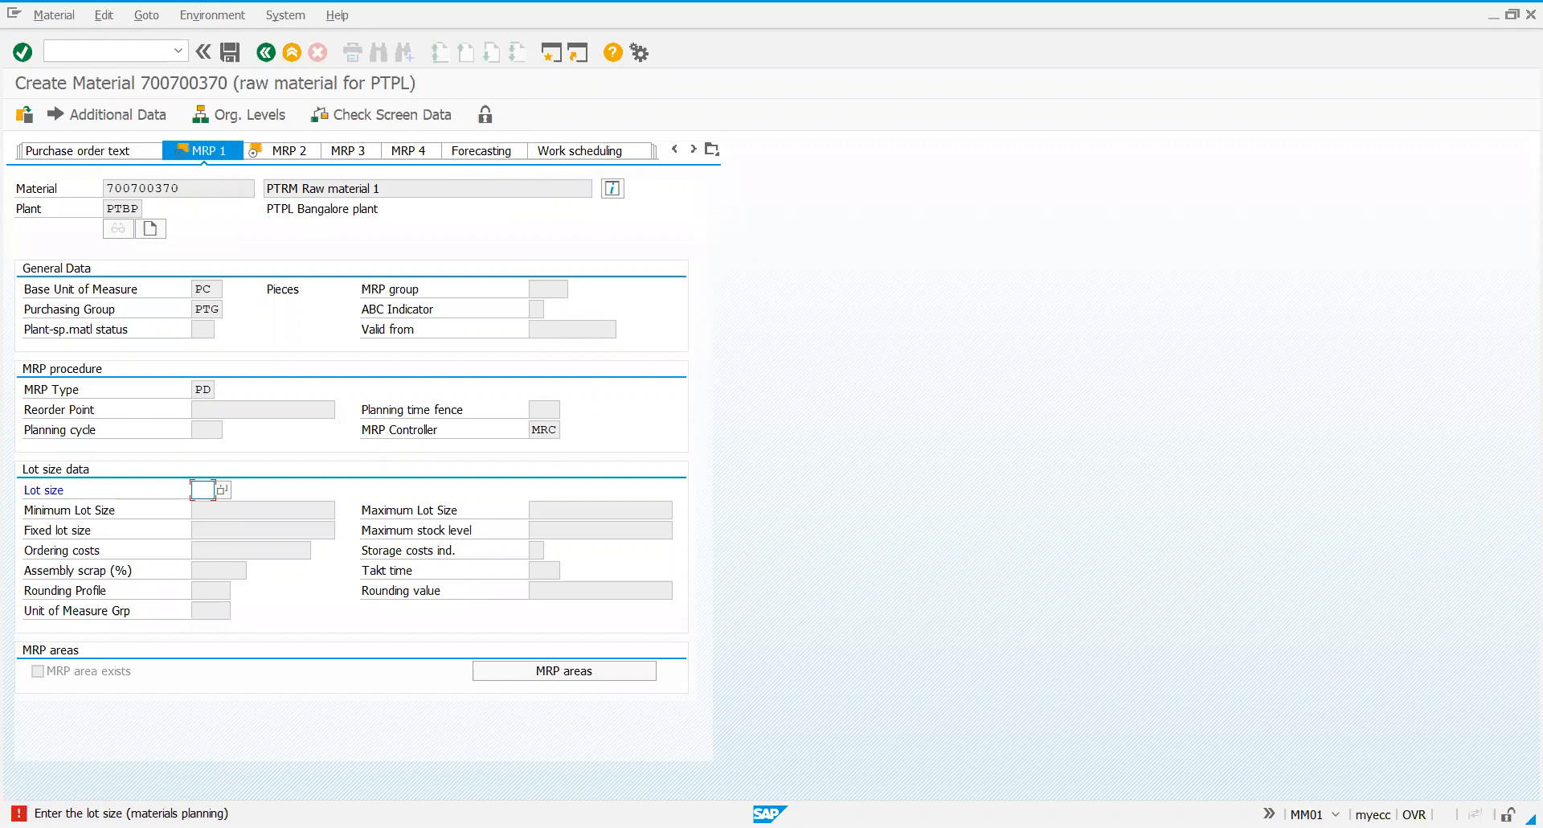
# Step: Set the lot size to ZP in MRP 1 and the planned delivery time to 30 days in MRP 2
pyautogui.click(225, 489)
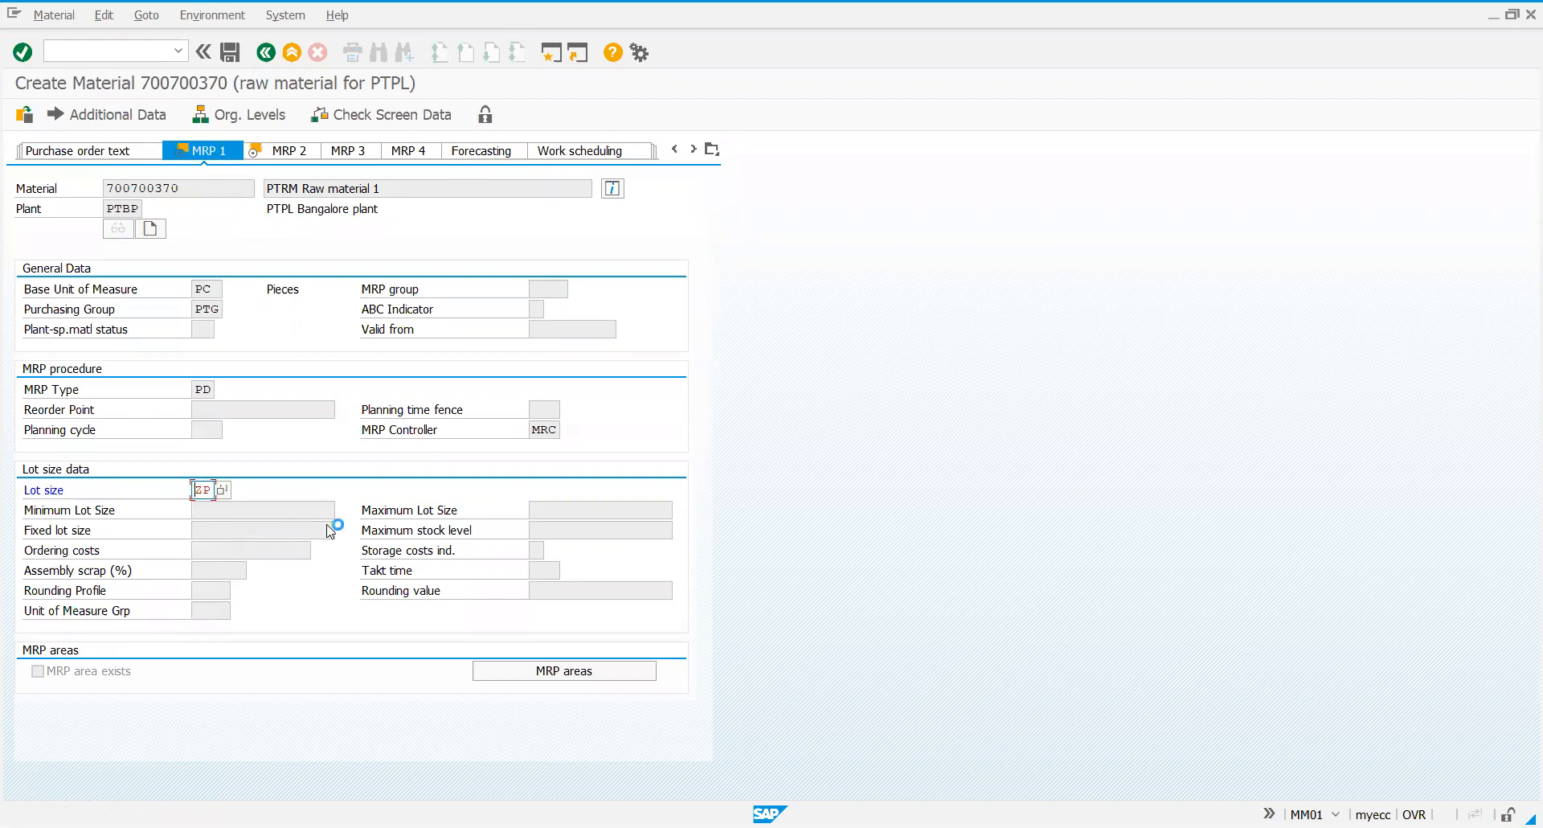
pyautogui.press('Return')
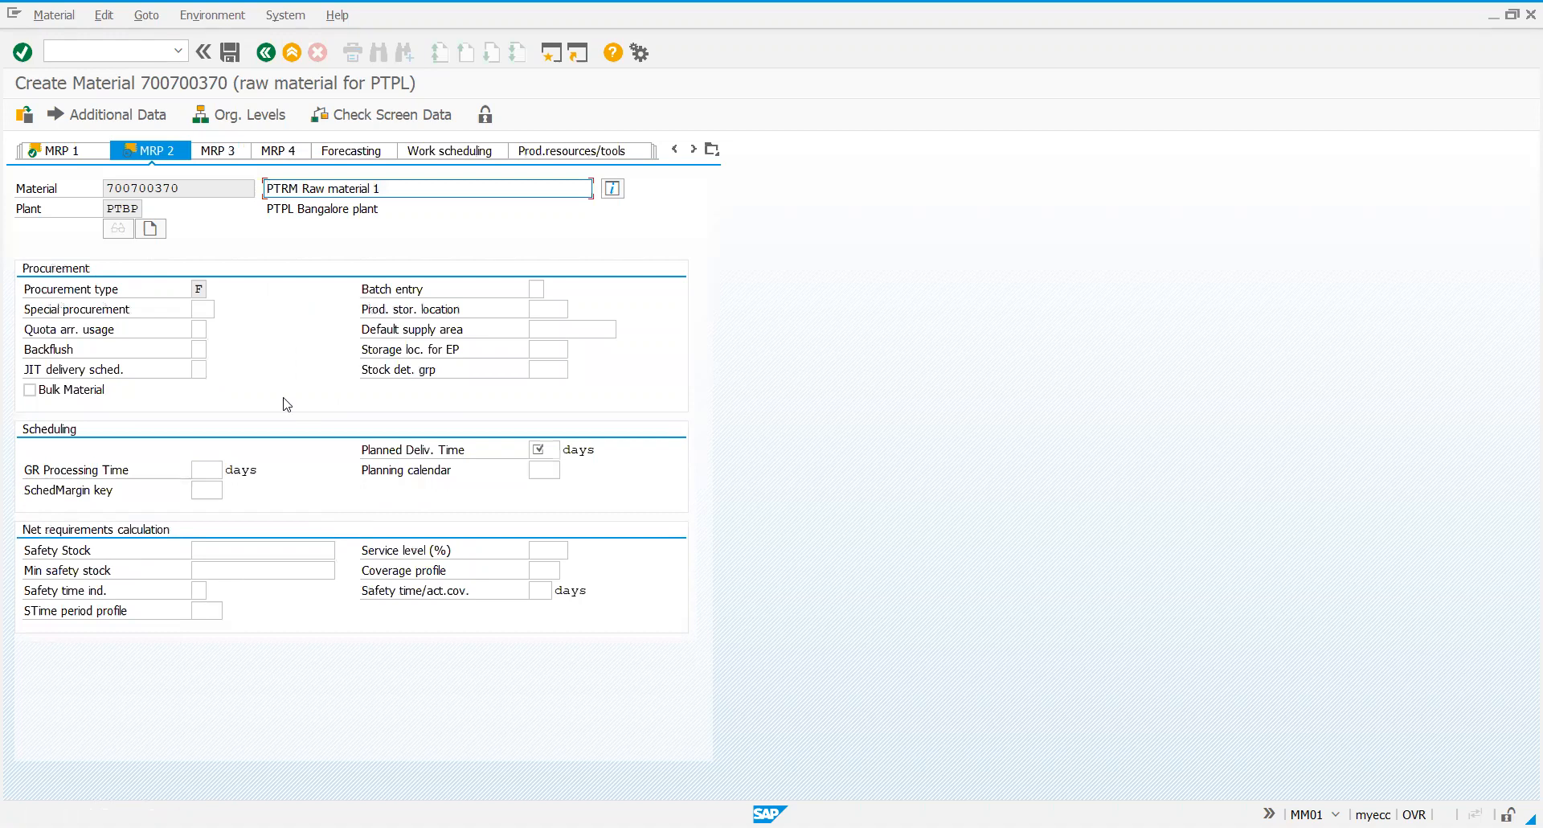
pyautogui.click(548, 450)
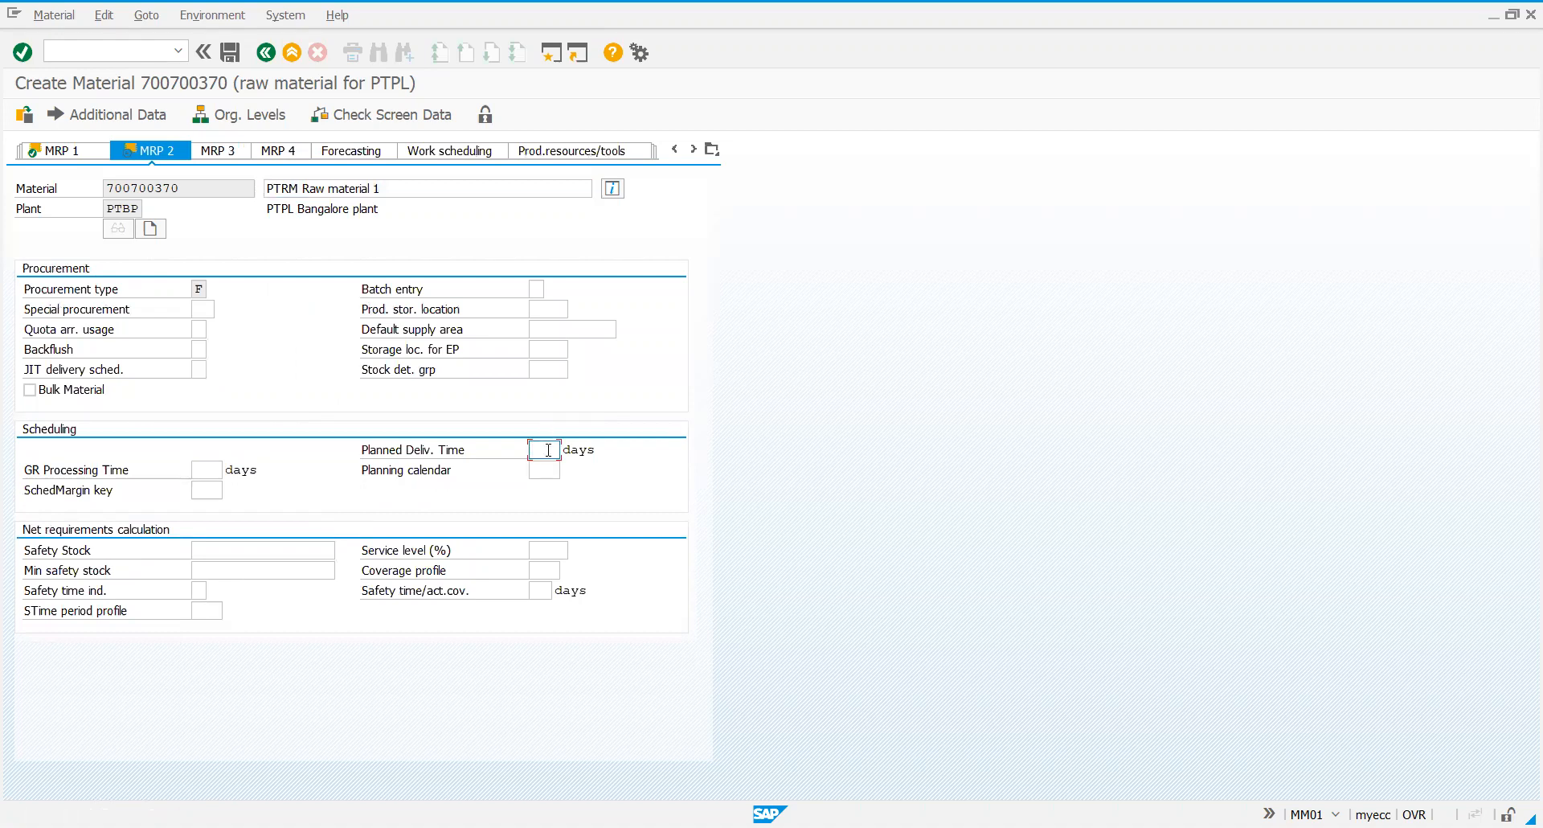
pyautogui.write('30')
pyautogui.click(224, 490)
pyautogui.click(230, 490)
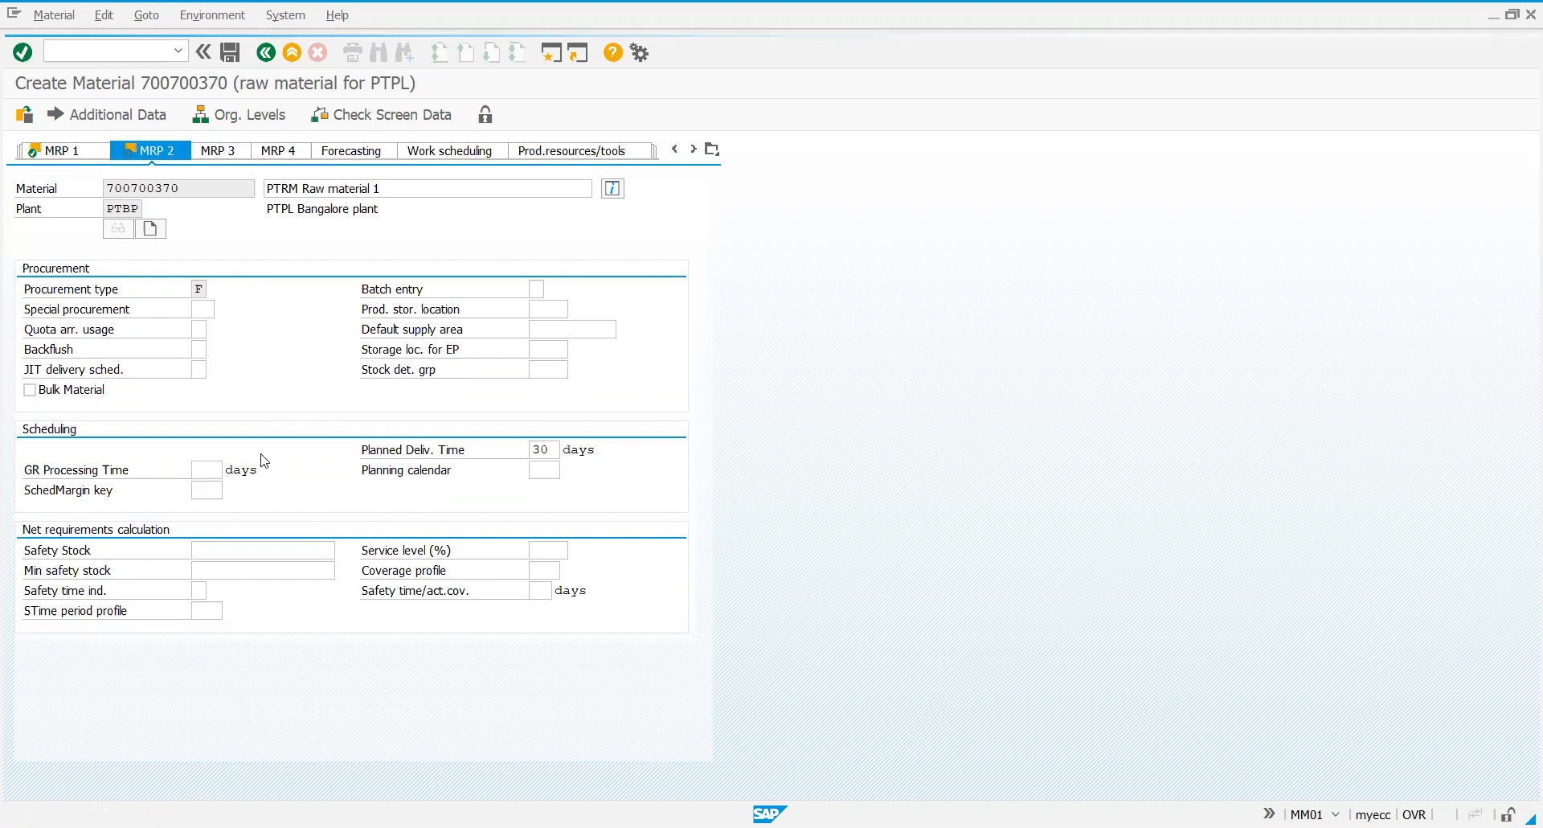
pyautogui.press('Return')
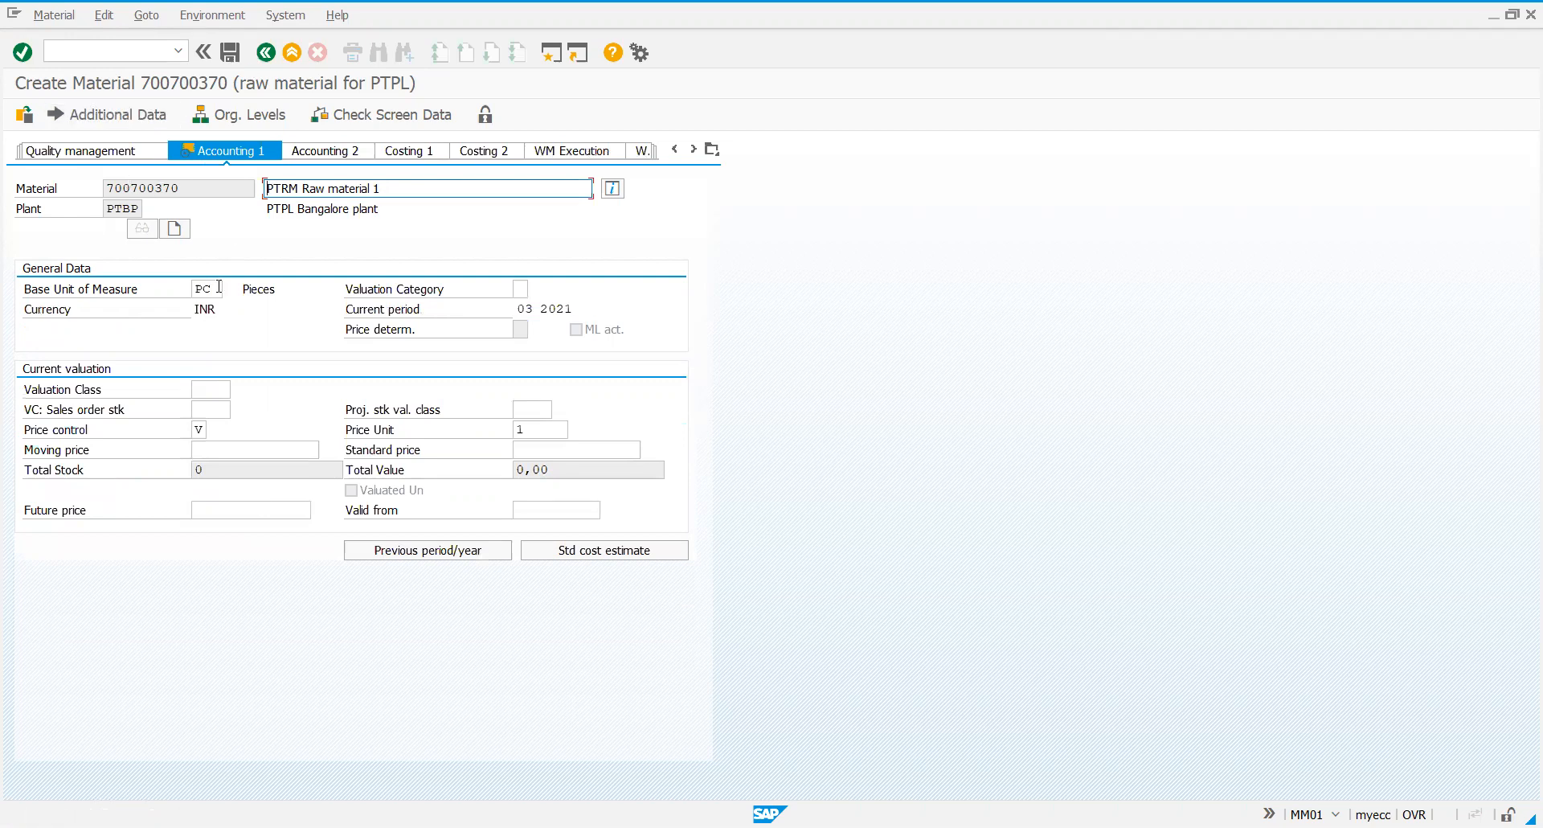
# Step: Enter valuation class 3000 and moving price 200 in the accounting data, and save the new material
pyautogui.click(202, 389)
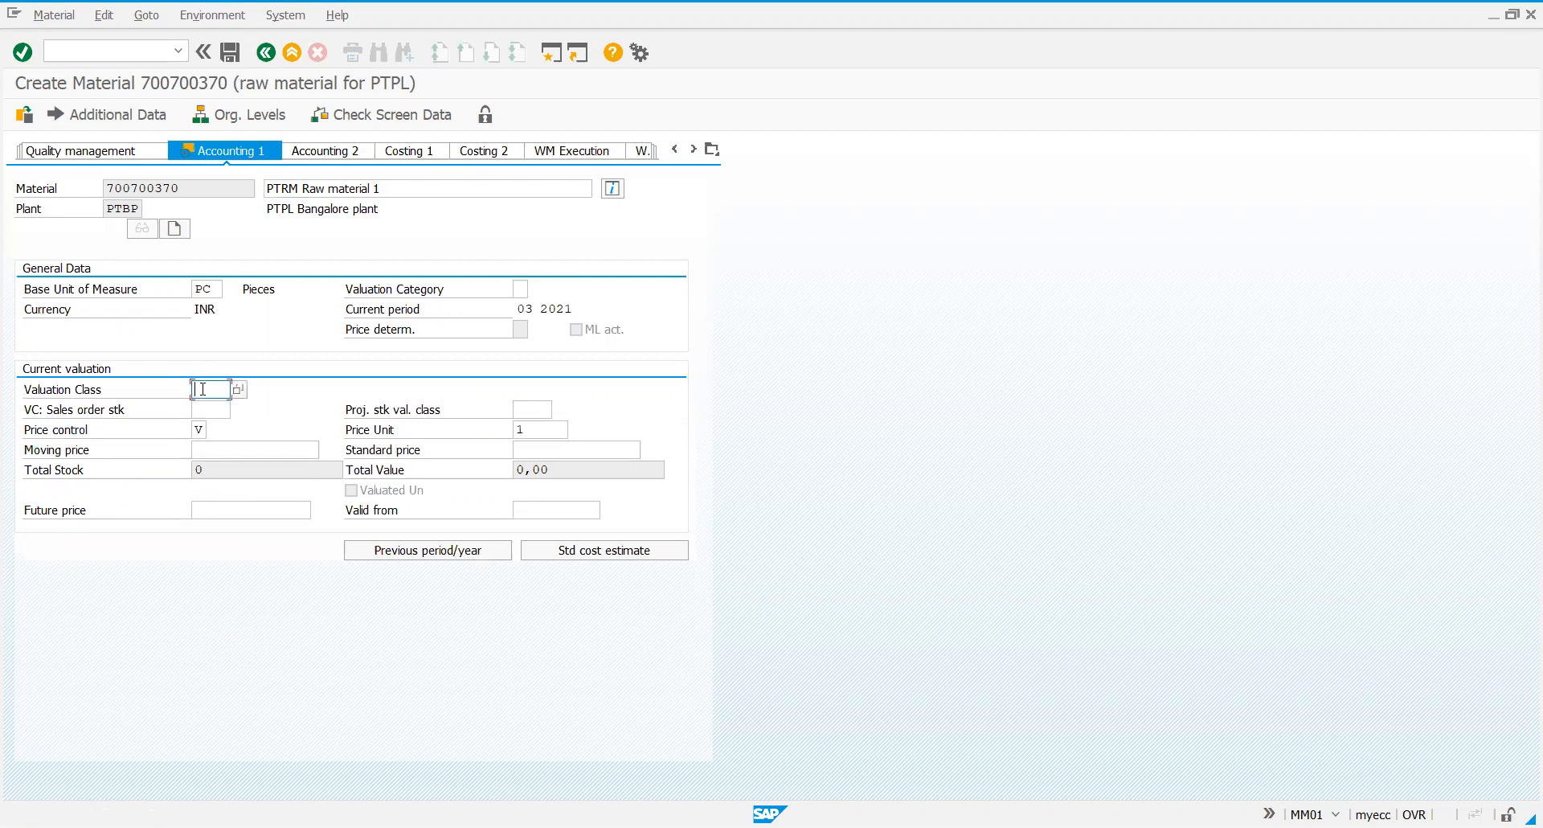
pyautogui.write('30000')
pyautogui.click(212, 452)
pyautogui.write('200')
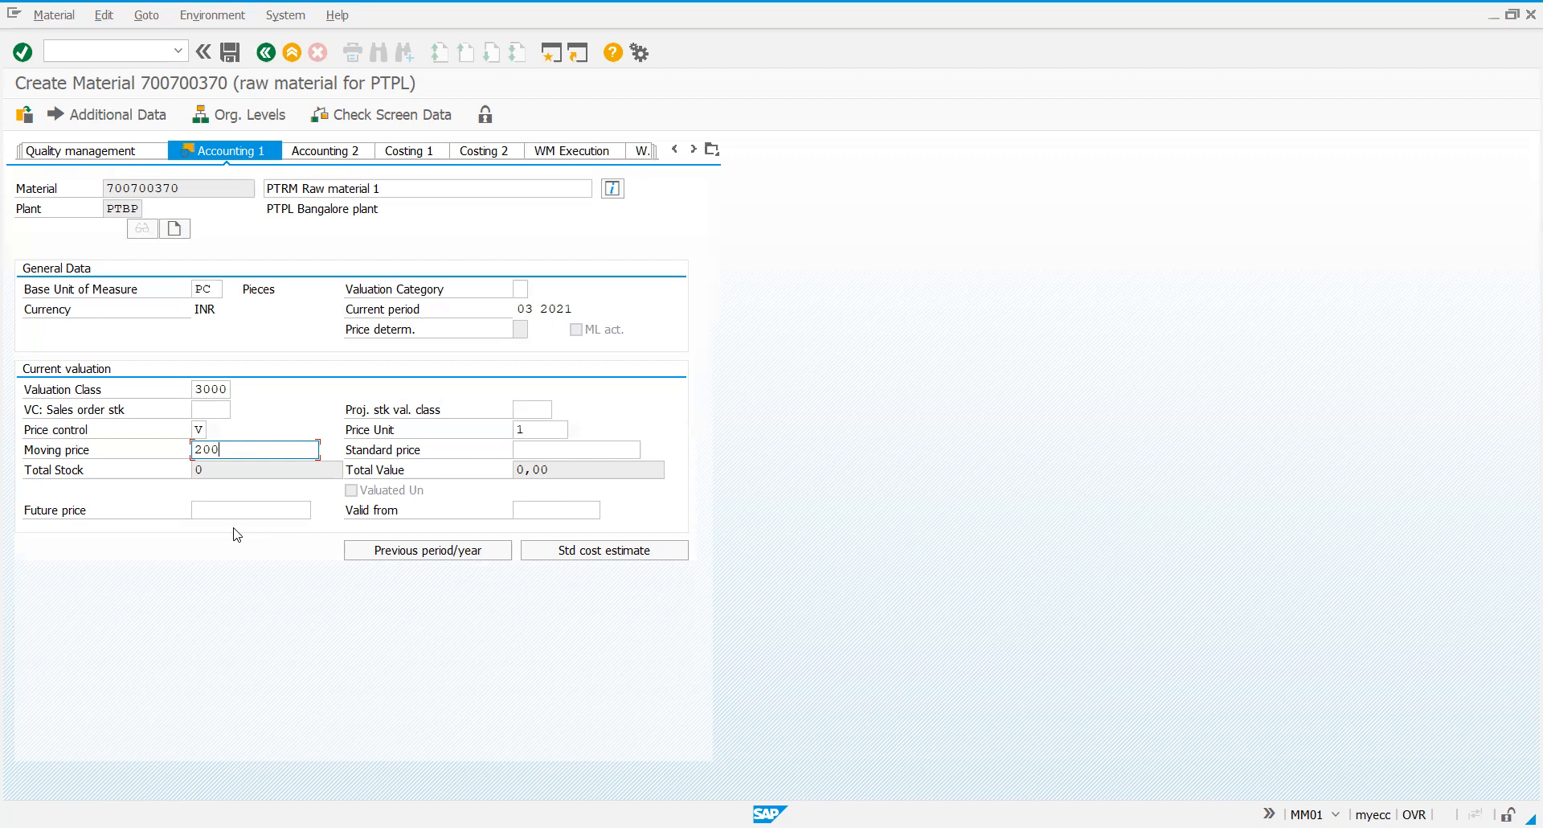
pyautogui.press('Return')
pyautogui.click(310, 389)
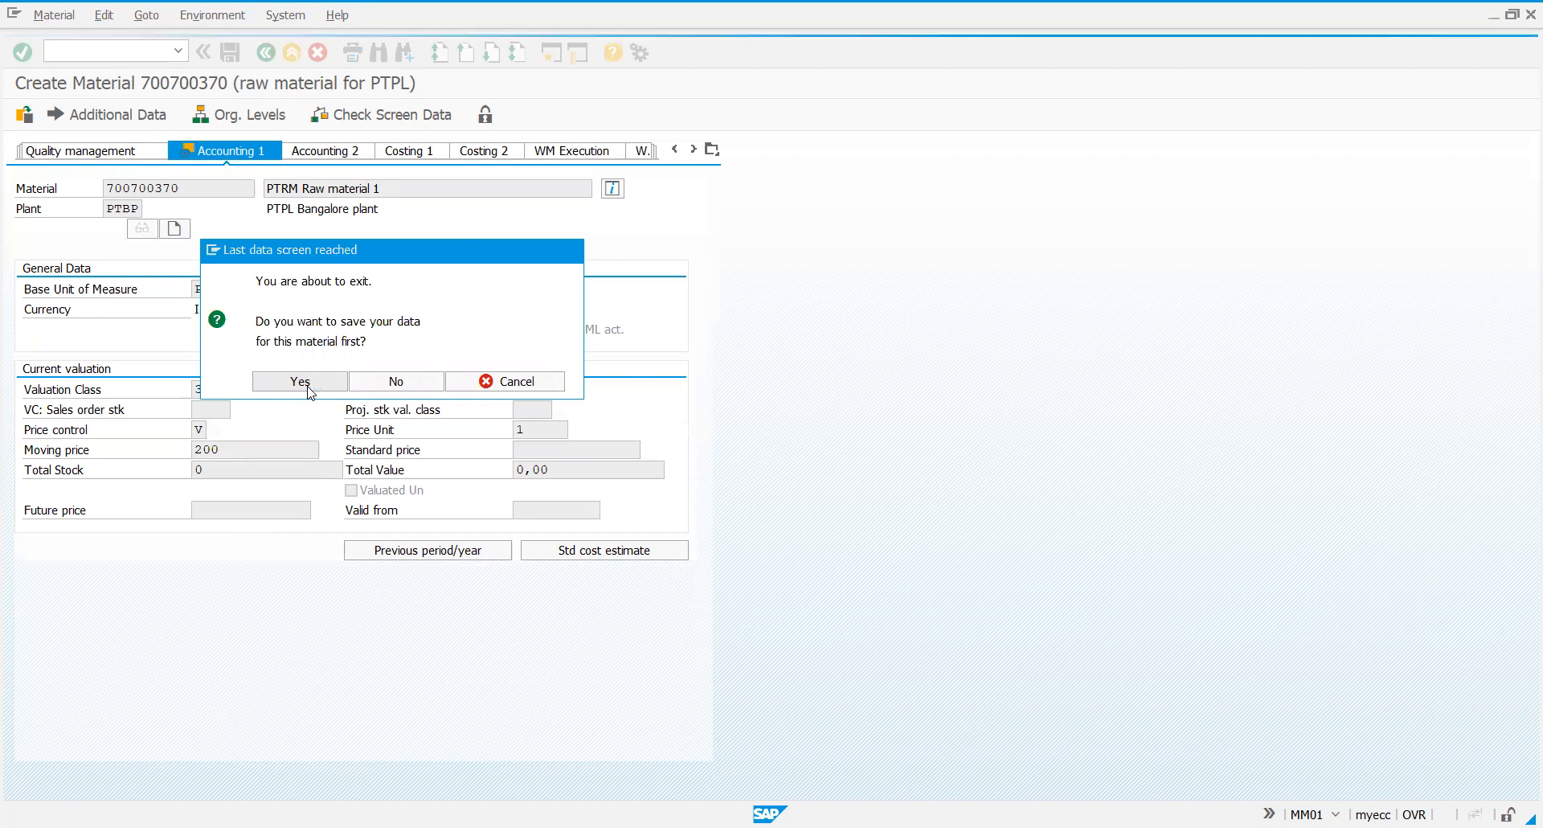
pyautogui.click(310, 390)
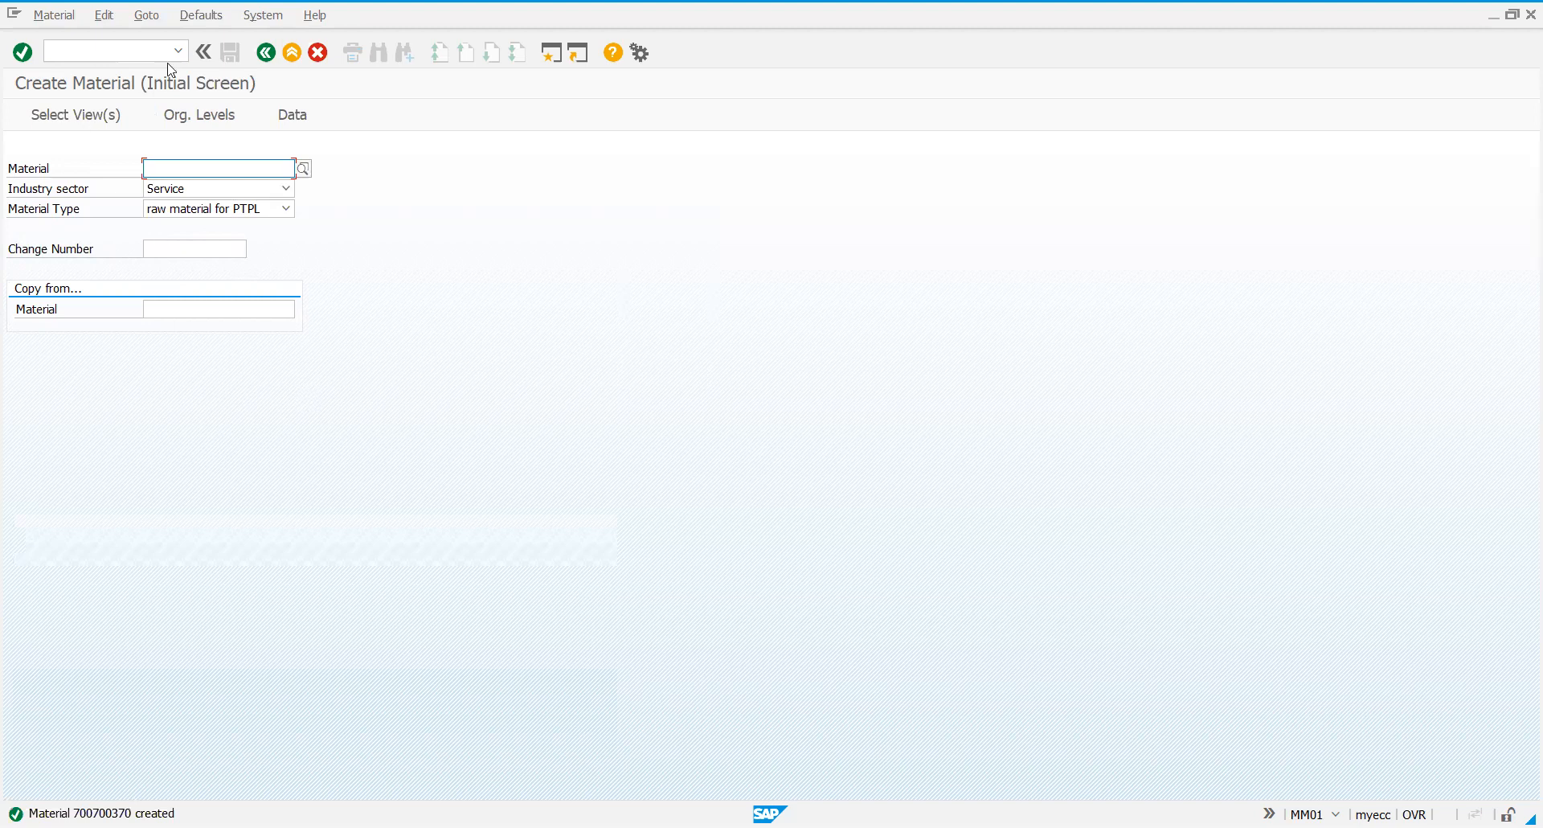
# Step: Open material 700700370 for changing with transaction MM02, using plant PTBP and storage location PBSL
pyautogui.click(265, 52)
pyautogui.write('/nmm02')
pyautogui.press('Return')
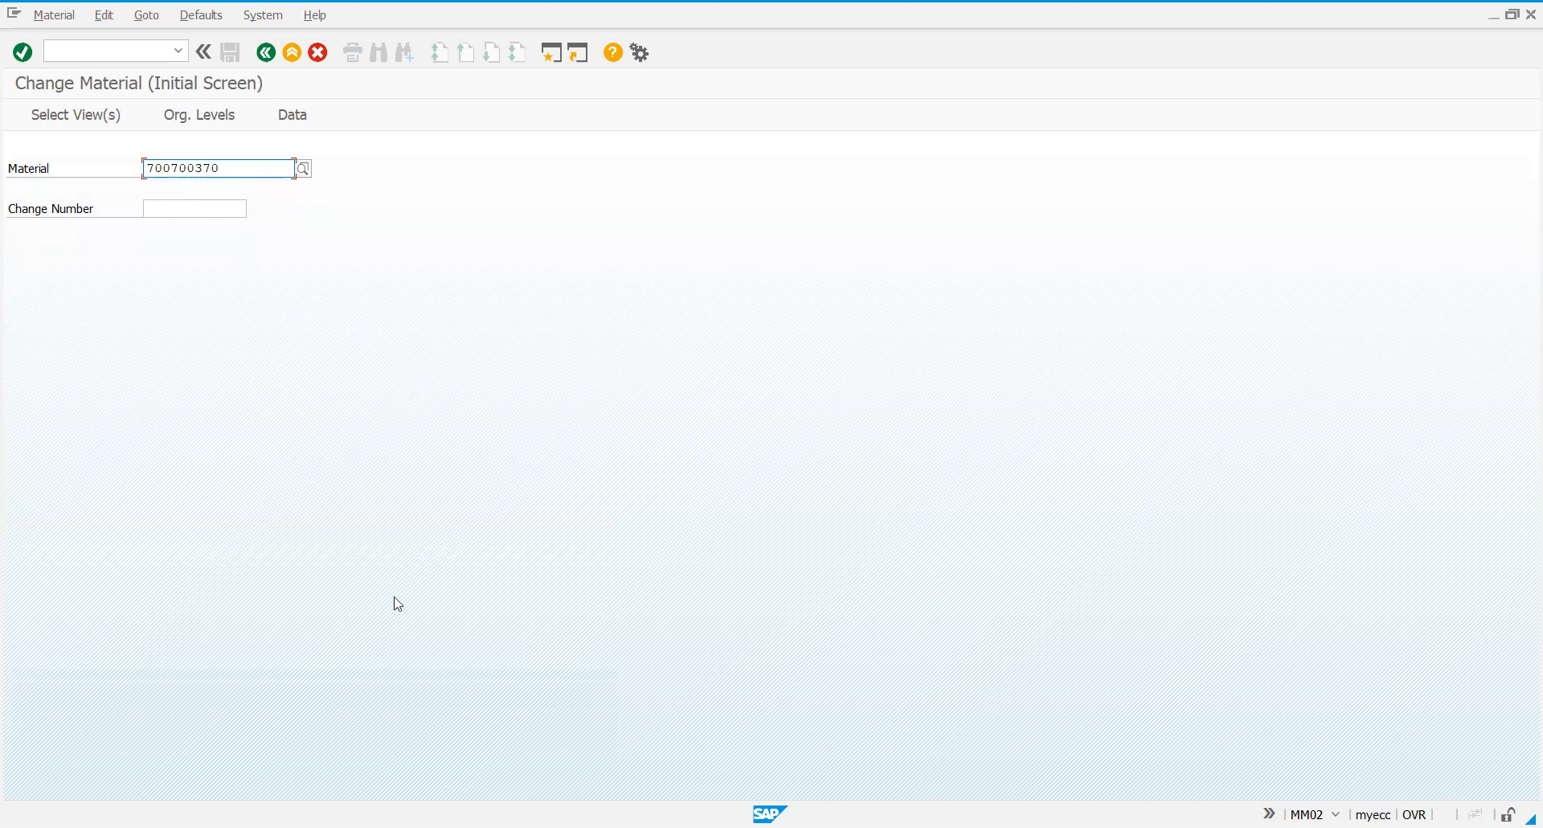
pyautogui.press('Return')
pyautogui.click(342, 620)
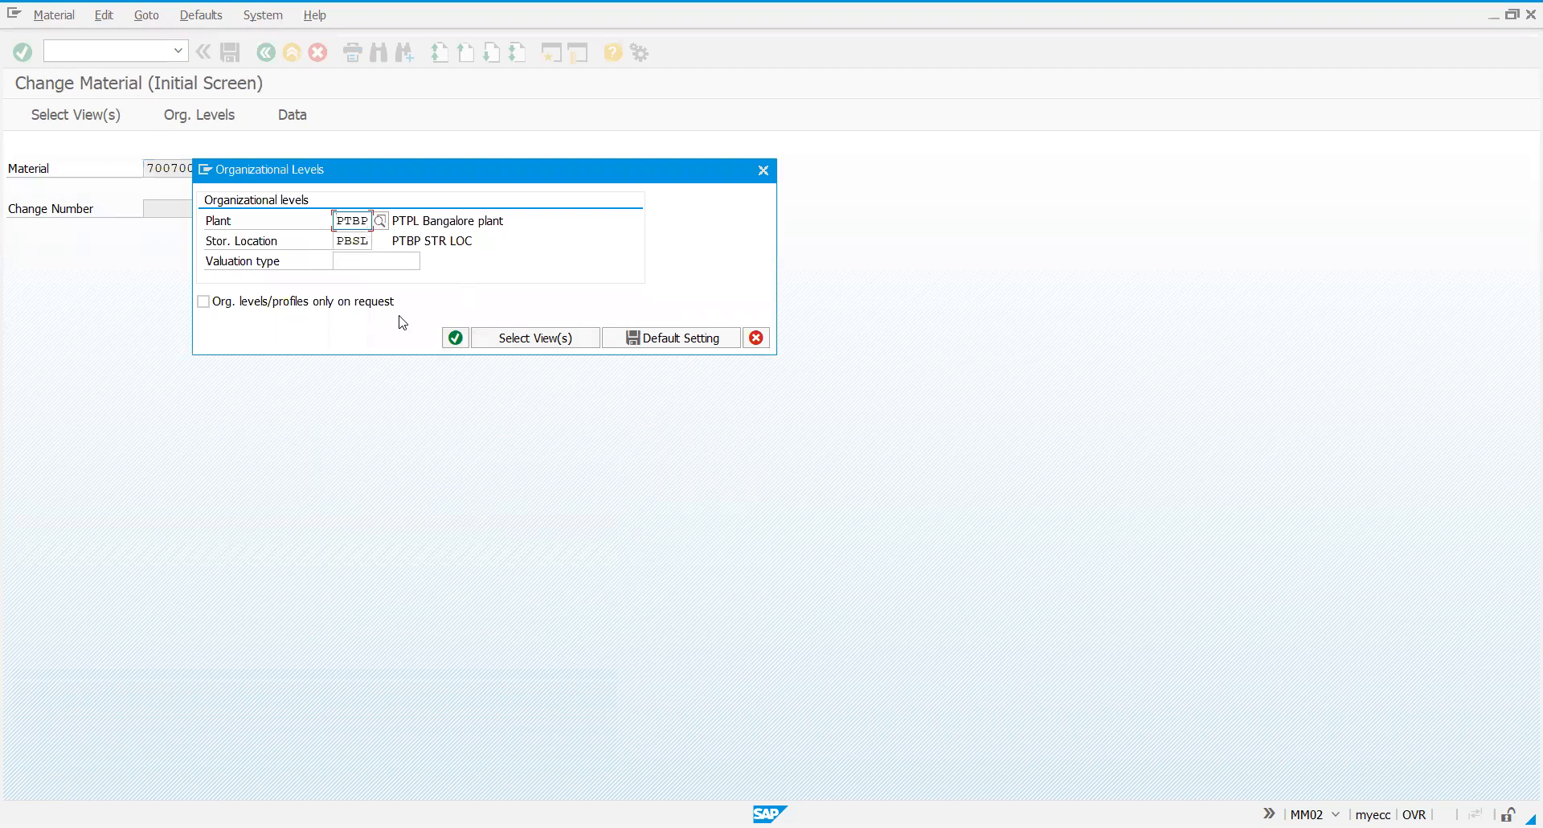
pyautogui.click(455, 344)
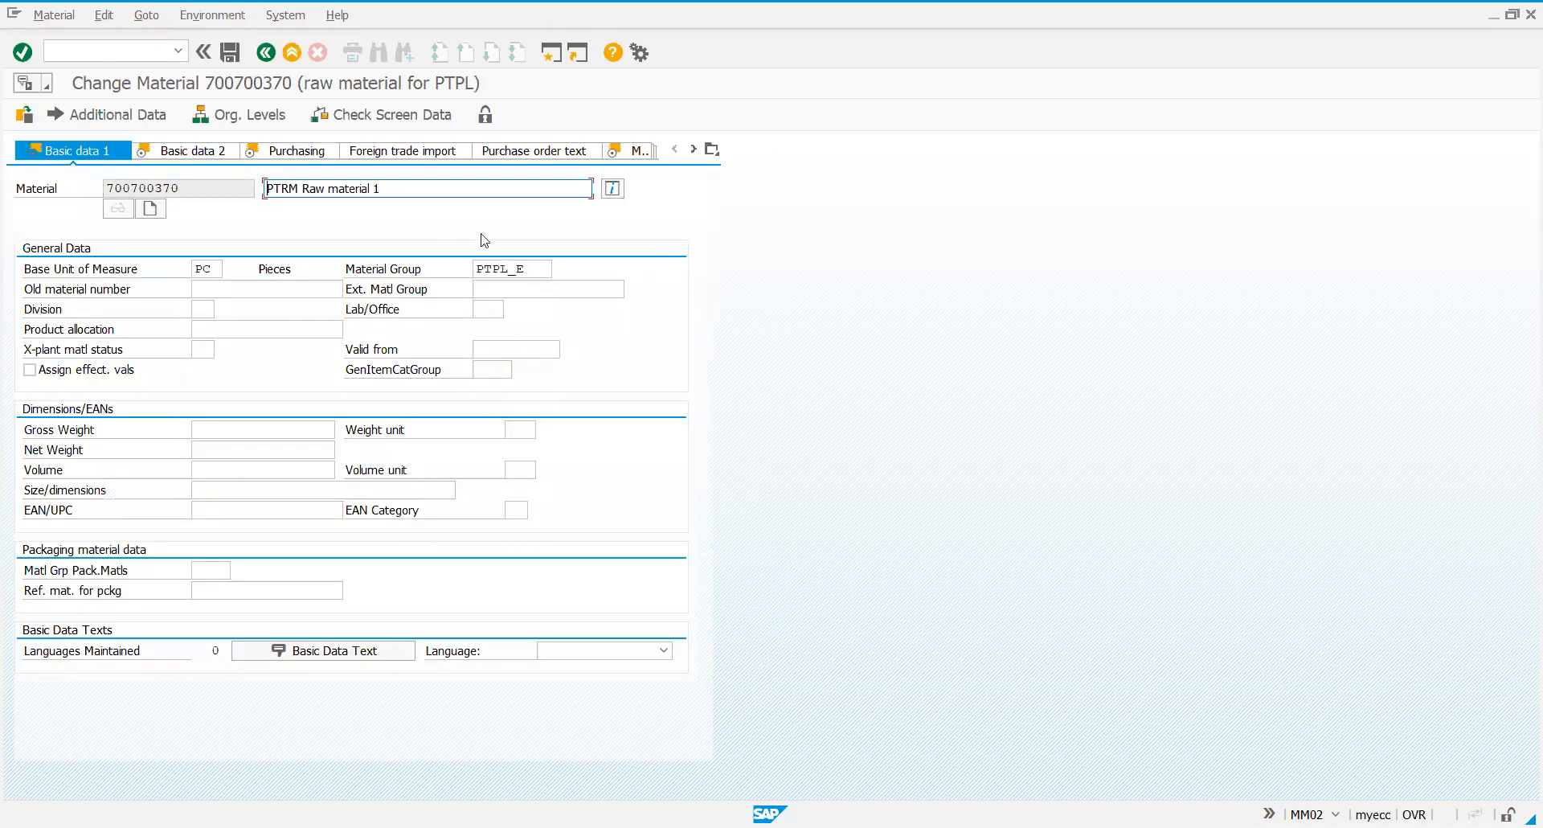
# Step: Change the material group to PTPL_T (Testing material) by searching the value list, and save the material
pyautogui.click(519, 269)
pyautogui.click(560, 270)
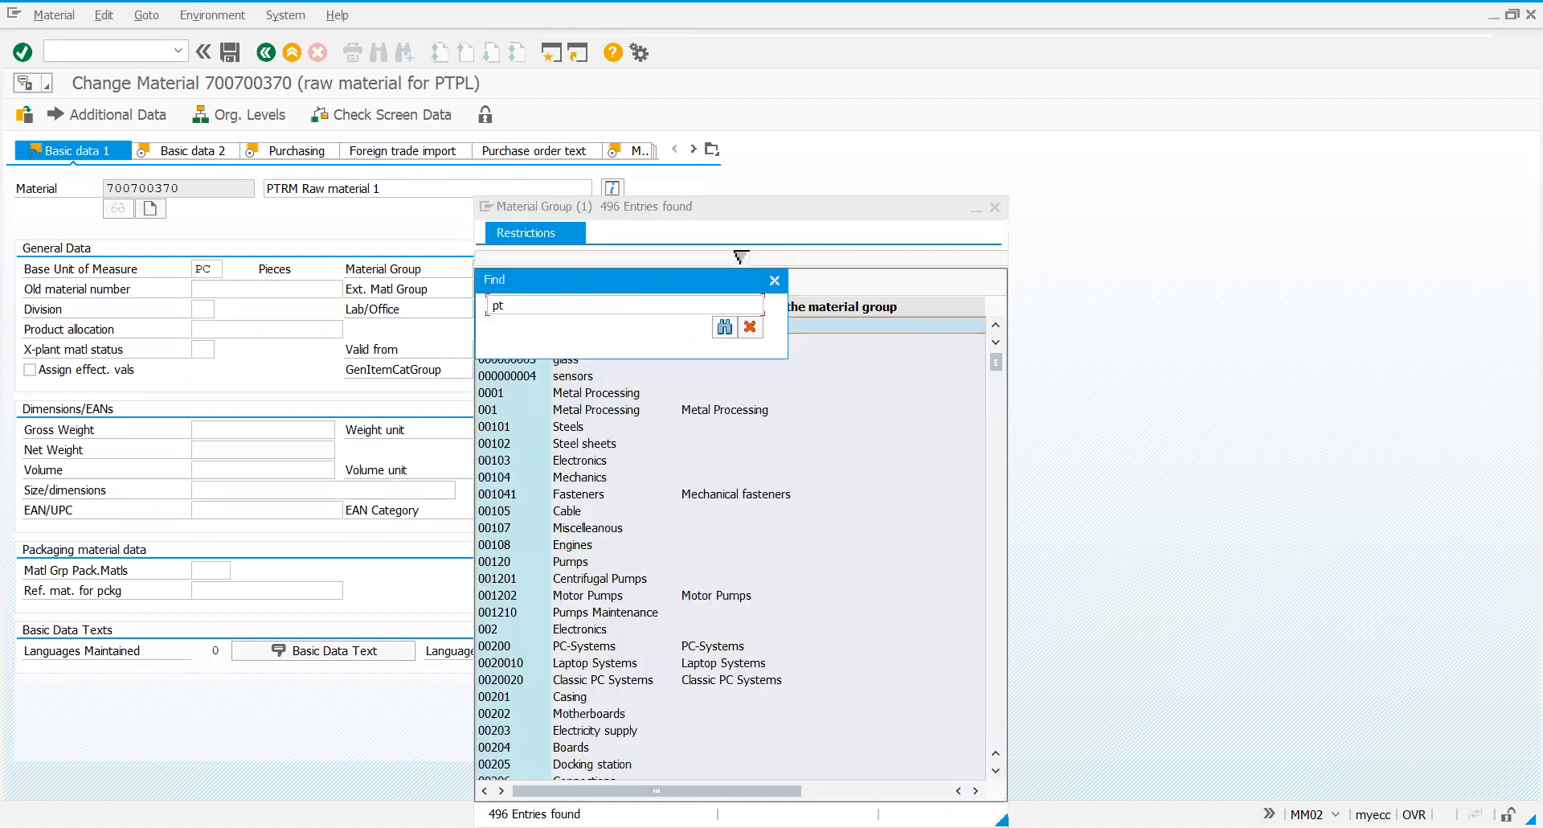
pyautogui.write('pl')
pyautogui.press('Return')
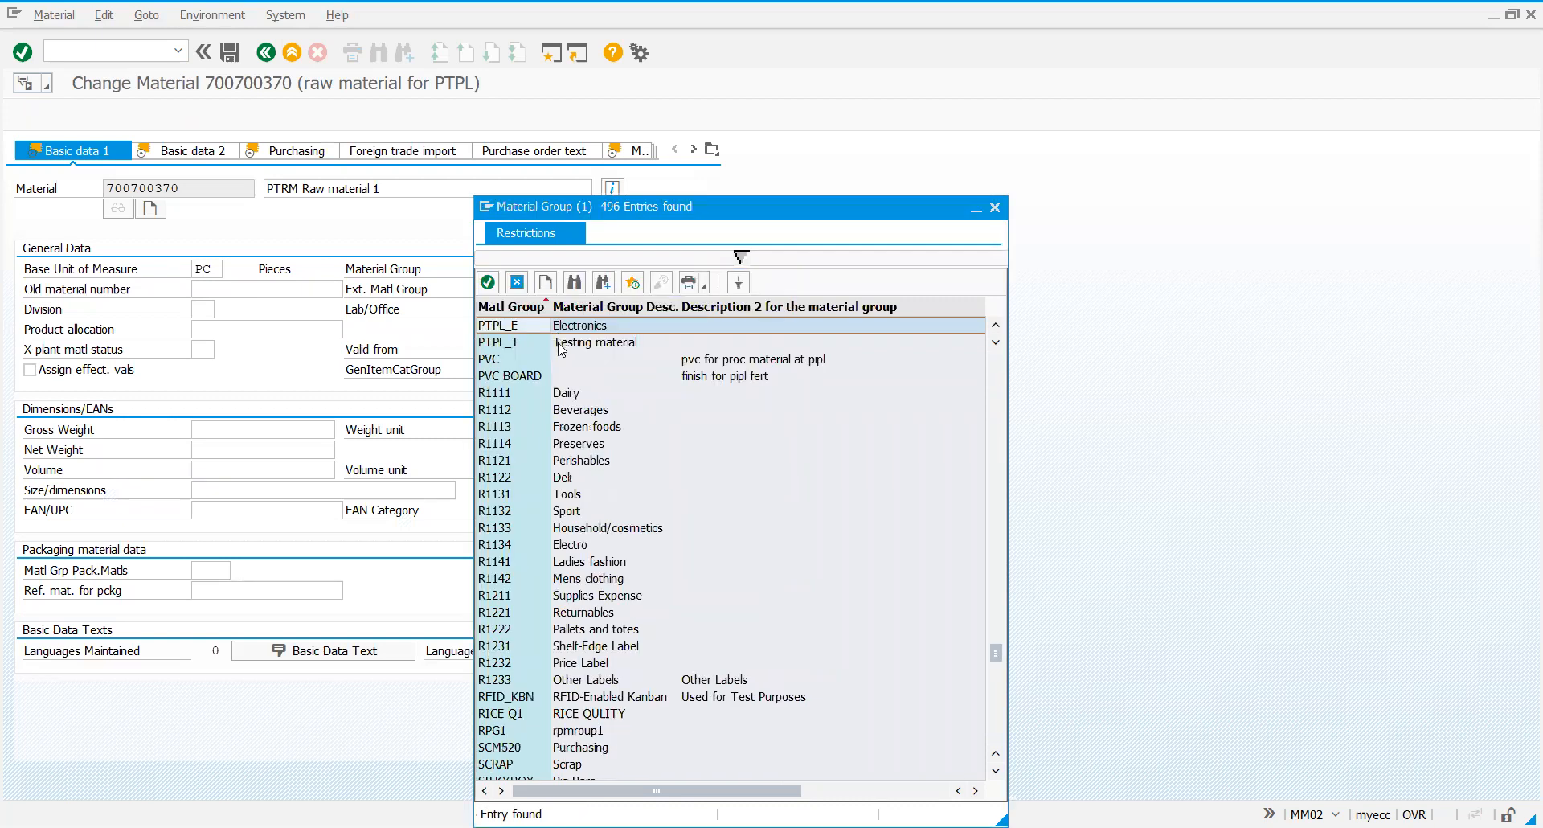
pyautogui.click(558, 343)
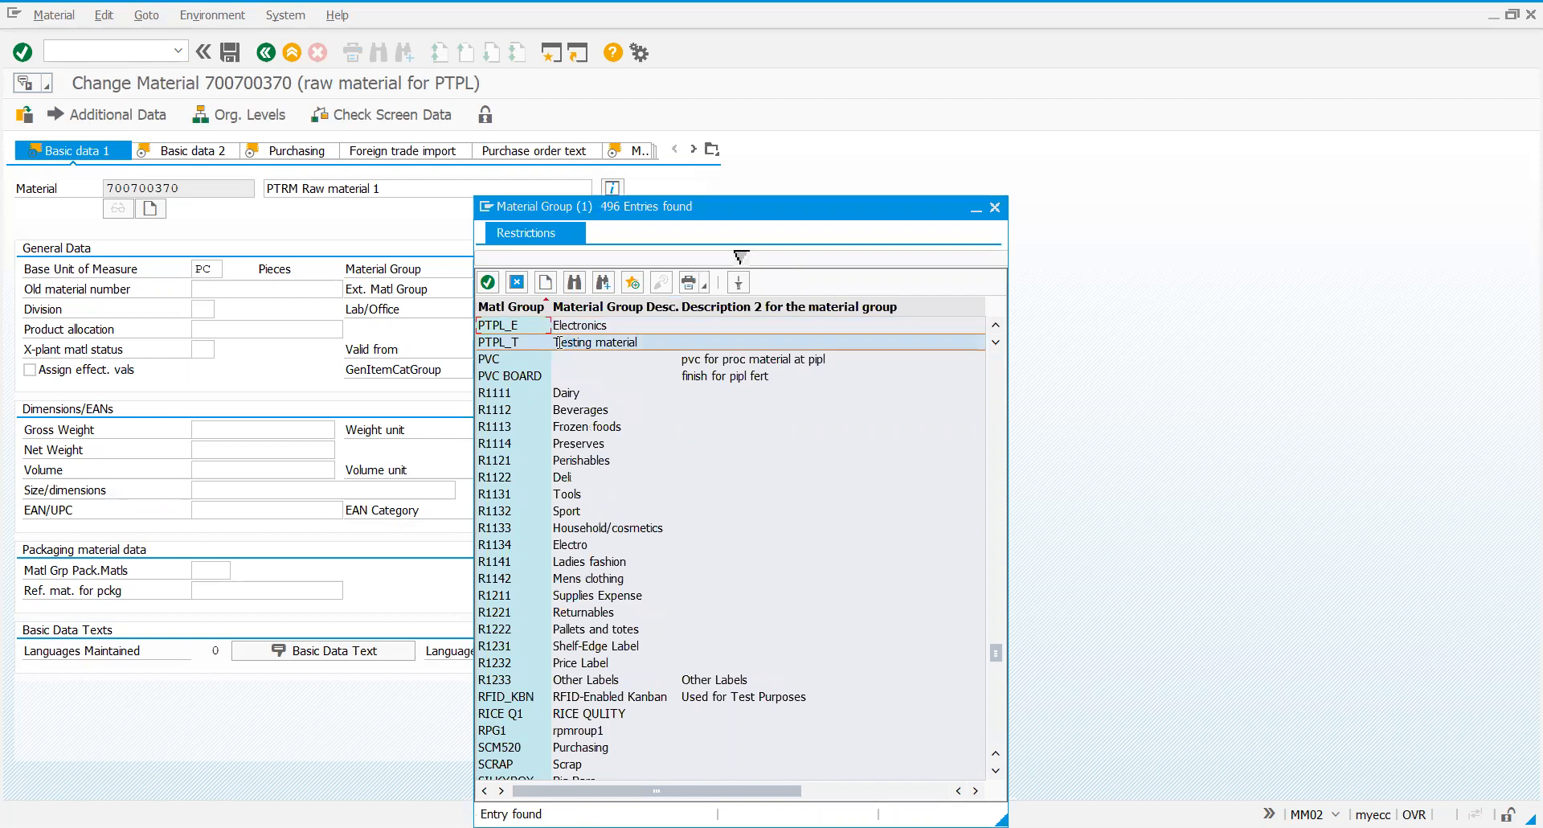
pyautogui.doubleClick(557, 343)
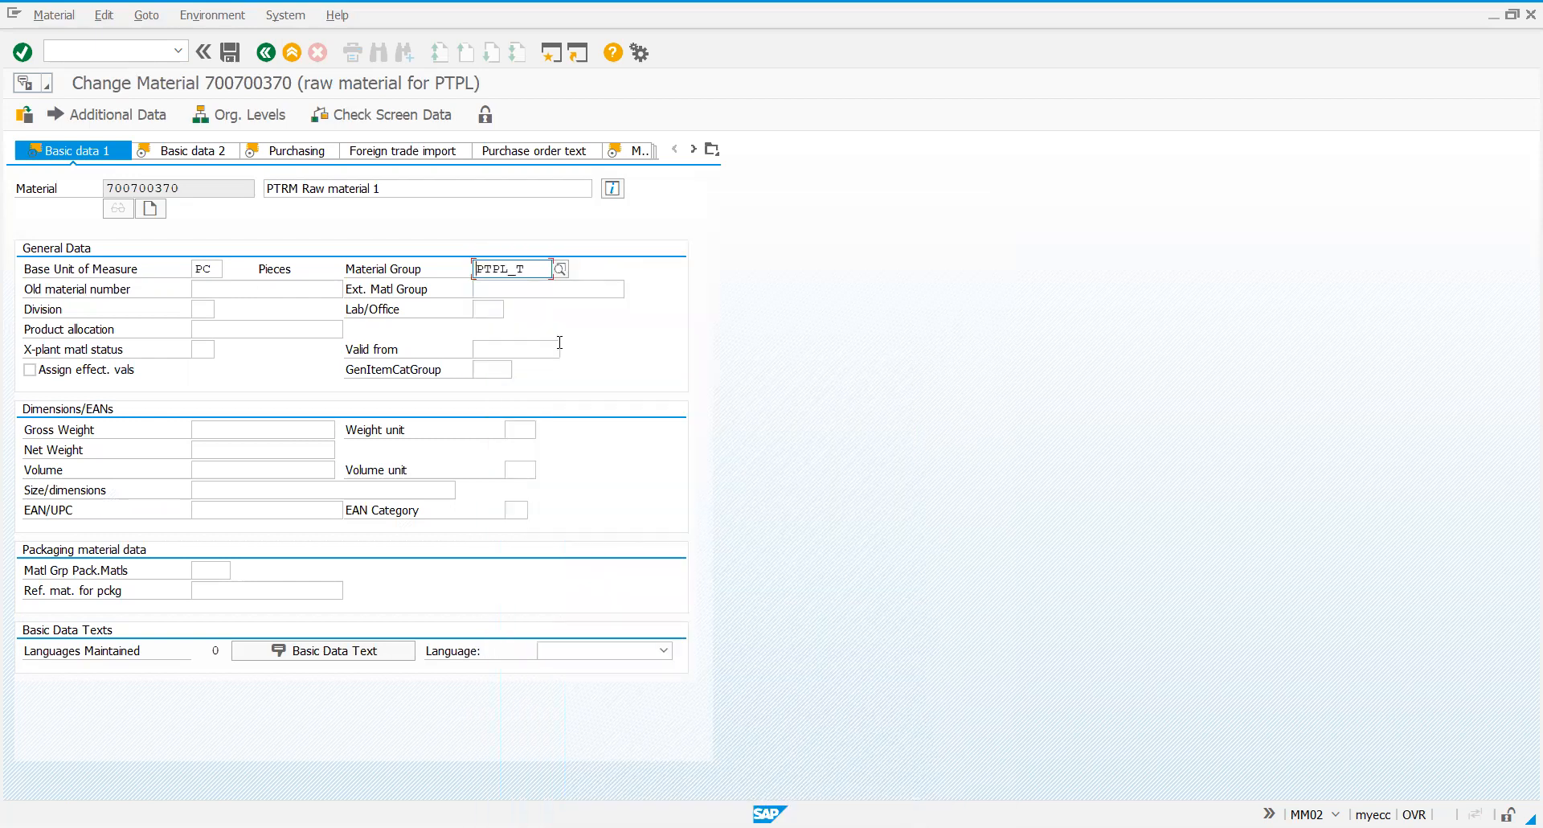
pyautogui.click(229, 56)
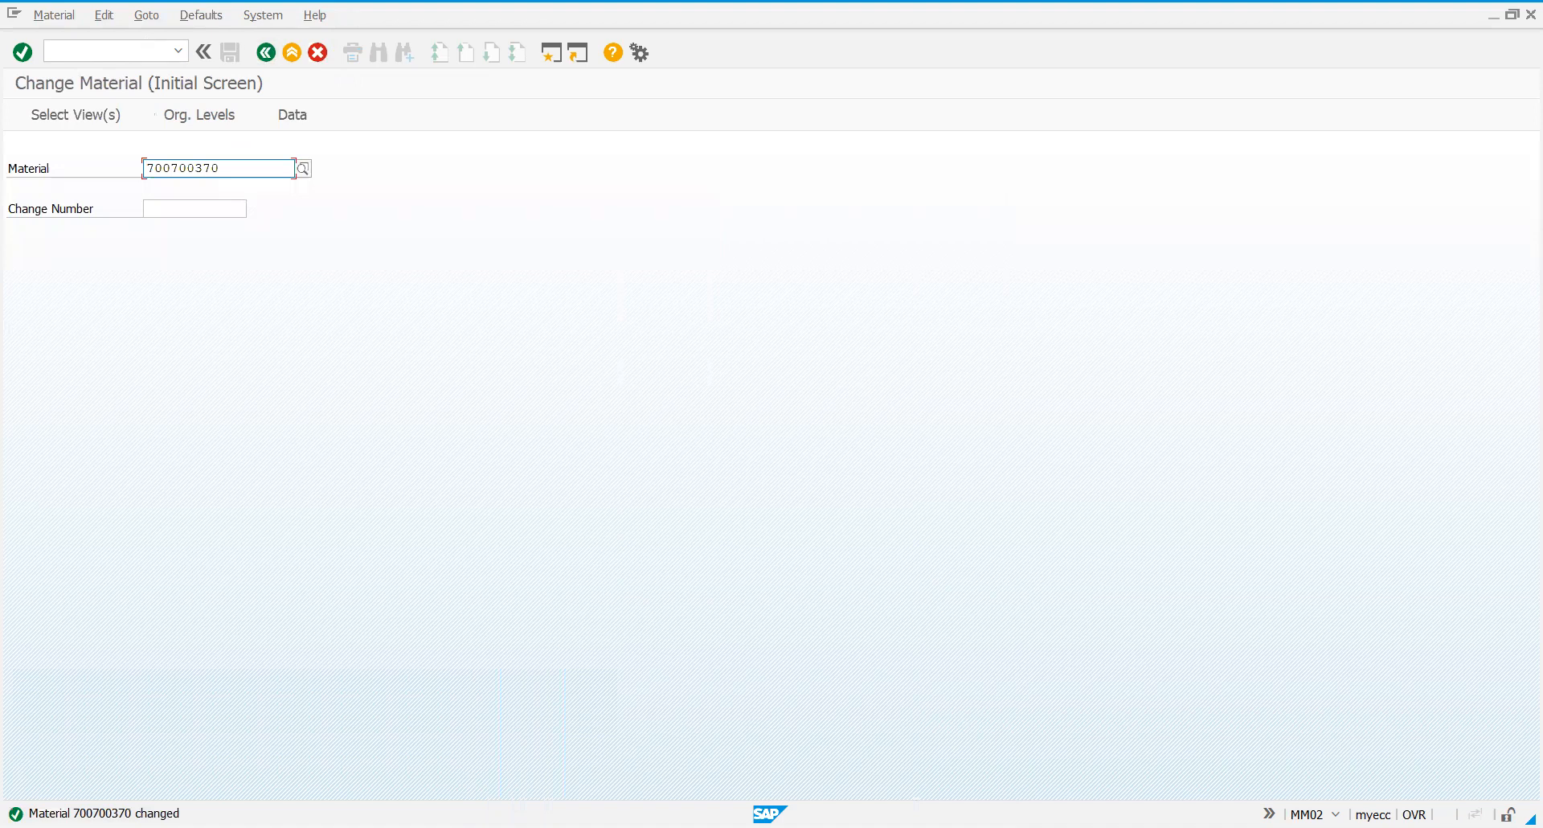
# Step: Display material 700700370 for plant PTBP and storage location PBSL with transaction MM03 and check its material group
pyautogui.click(111, 51)
pyautogui.write('/nmm03')
pyautogui.press('Return')
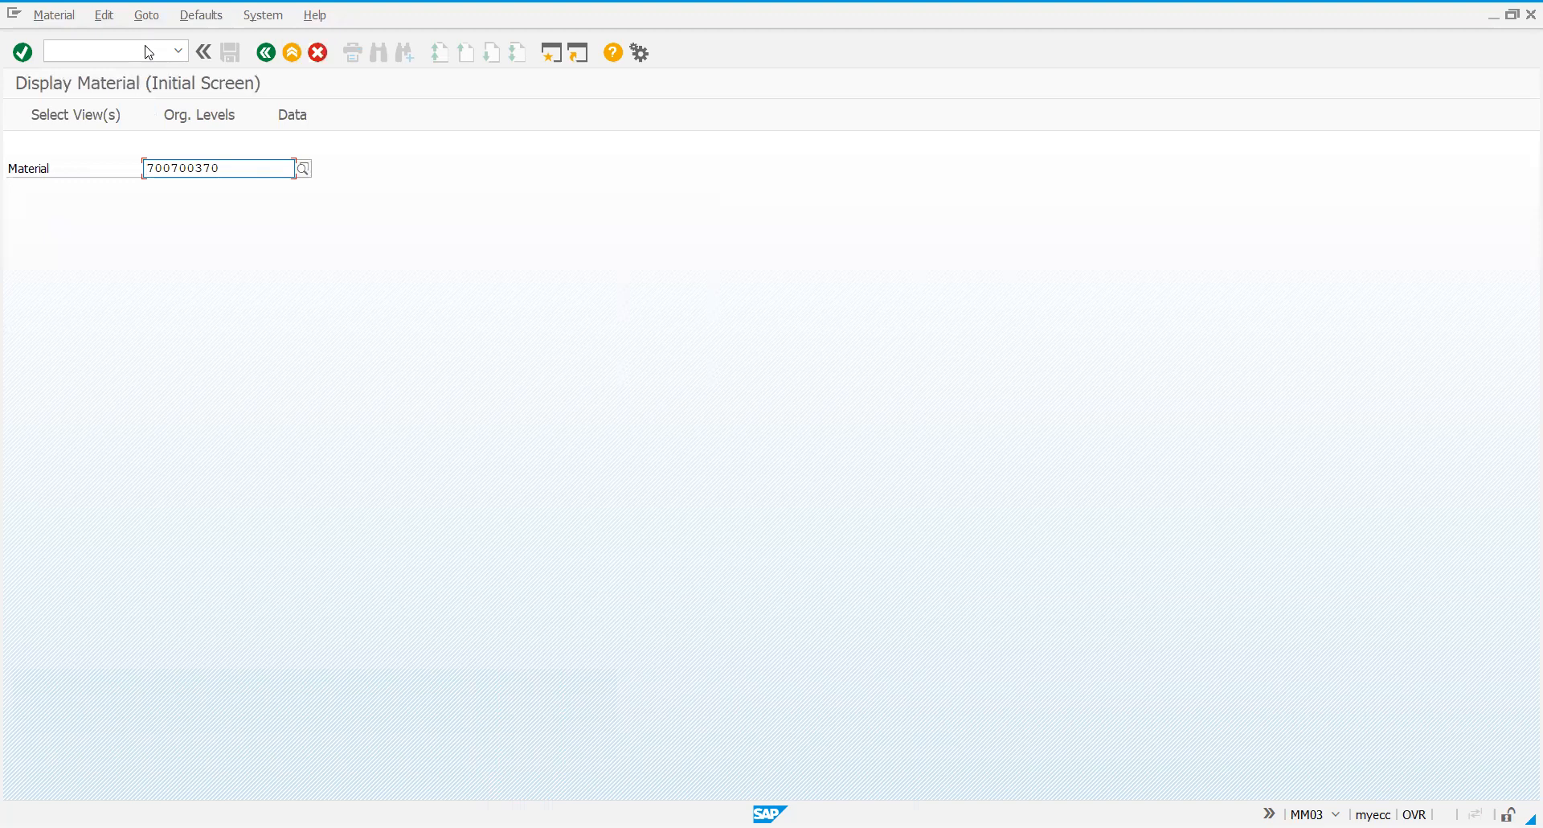
pyautogui.press('Return')
pyautogui.click(339, 620)
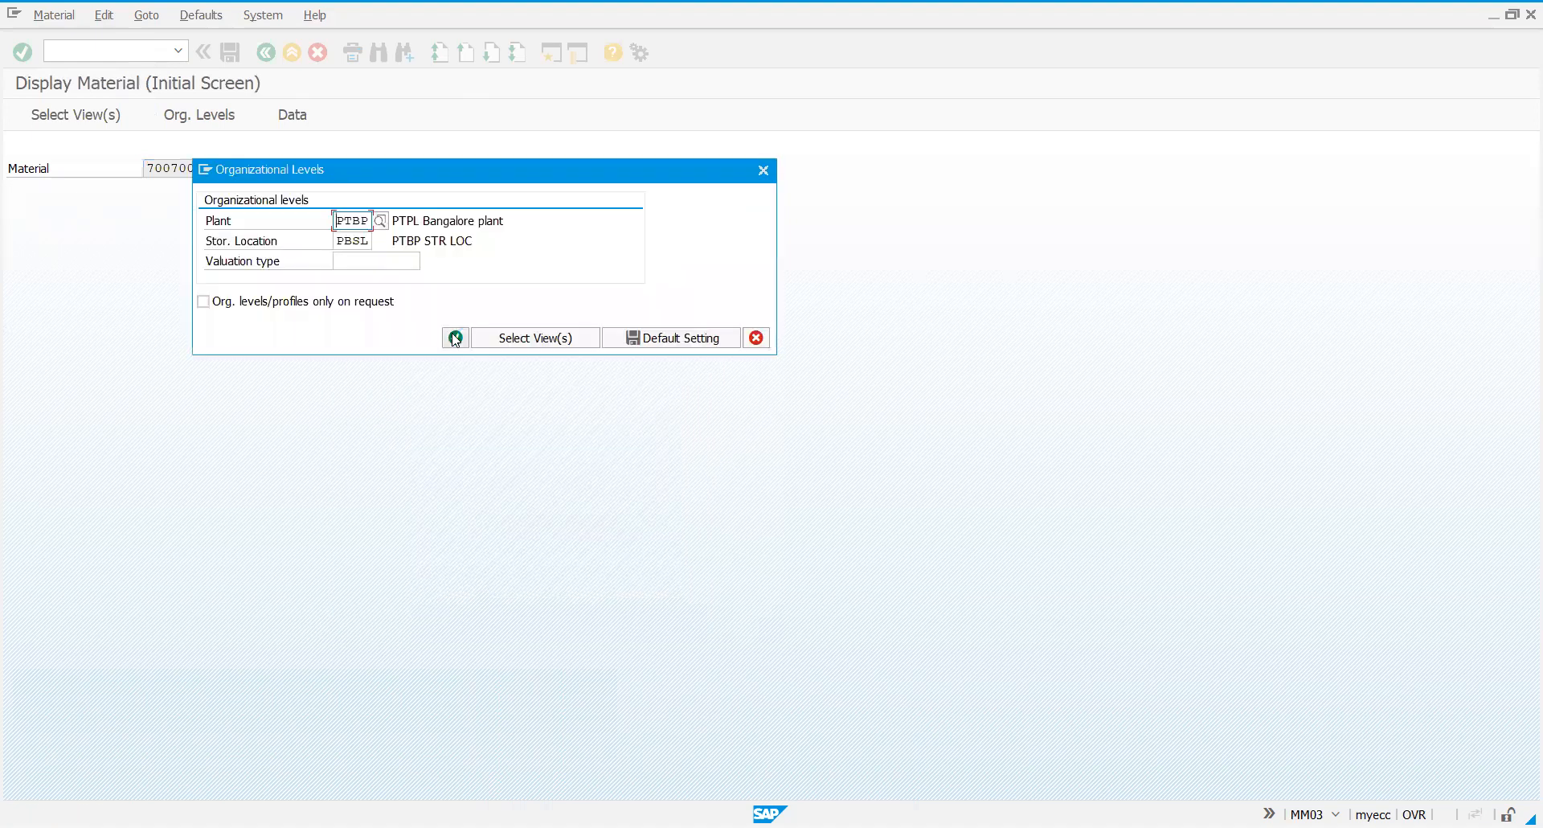
pyautogui.click(455, 338)
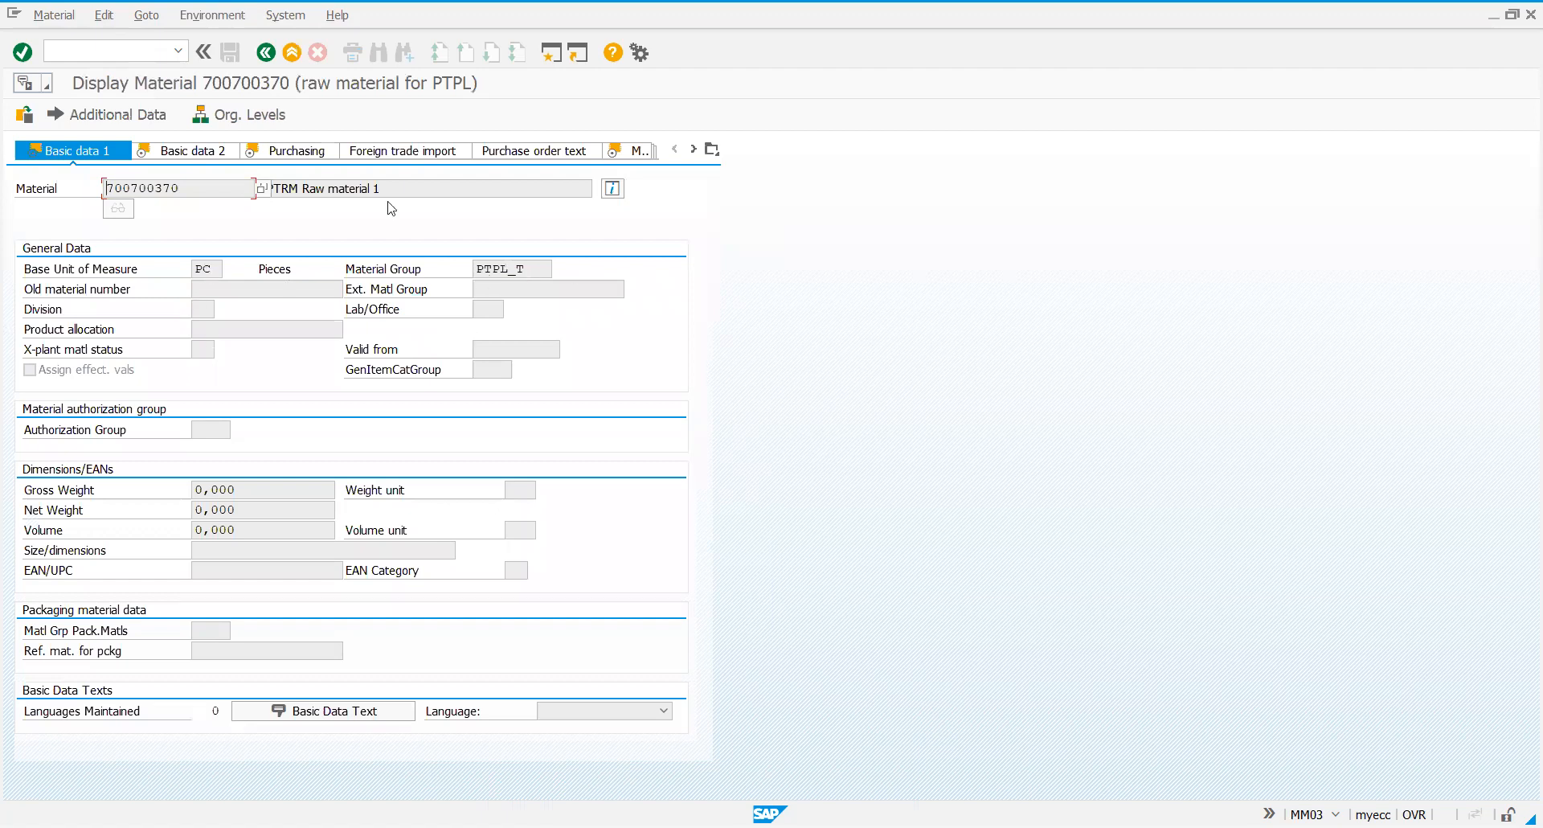
pyautogui.click(512, 269)
pyautogui.press('Up')
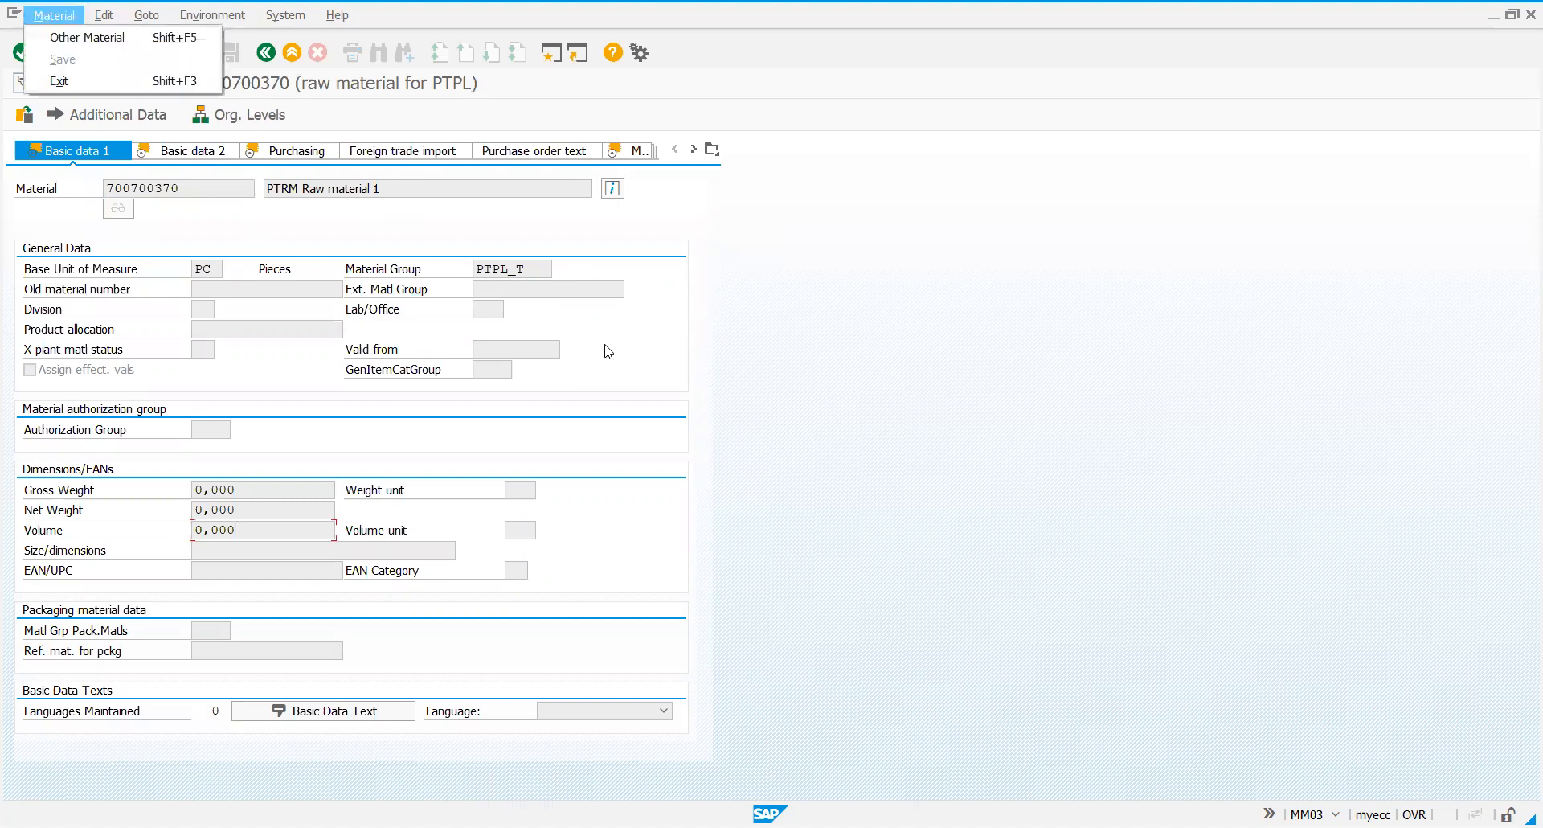
pyautogui.click(917, 376)
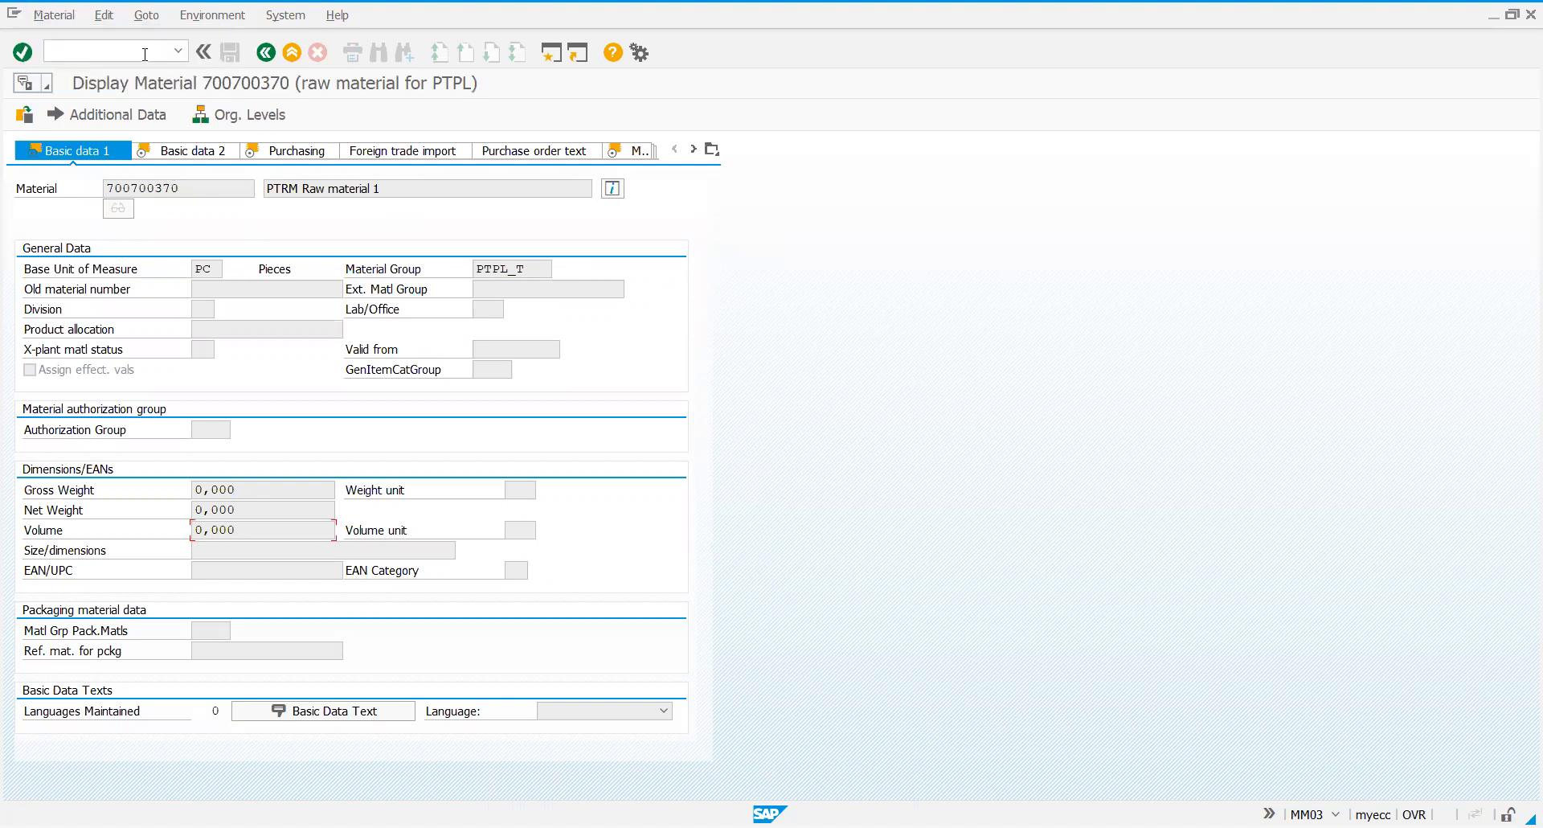
# Step: List the change documents of material 700700370 with transaction MM04 and open the MM02 entry's details
pyautogui.click(104, 50)
pyautogui.write('/nmm04')
pyautogui.press('Return')
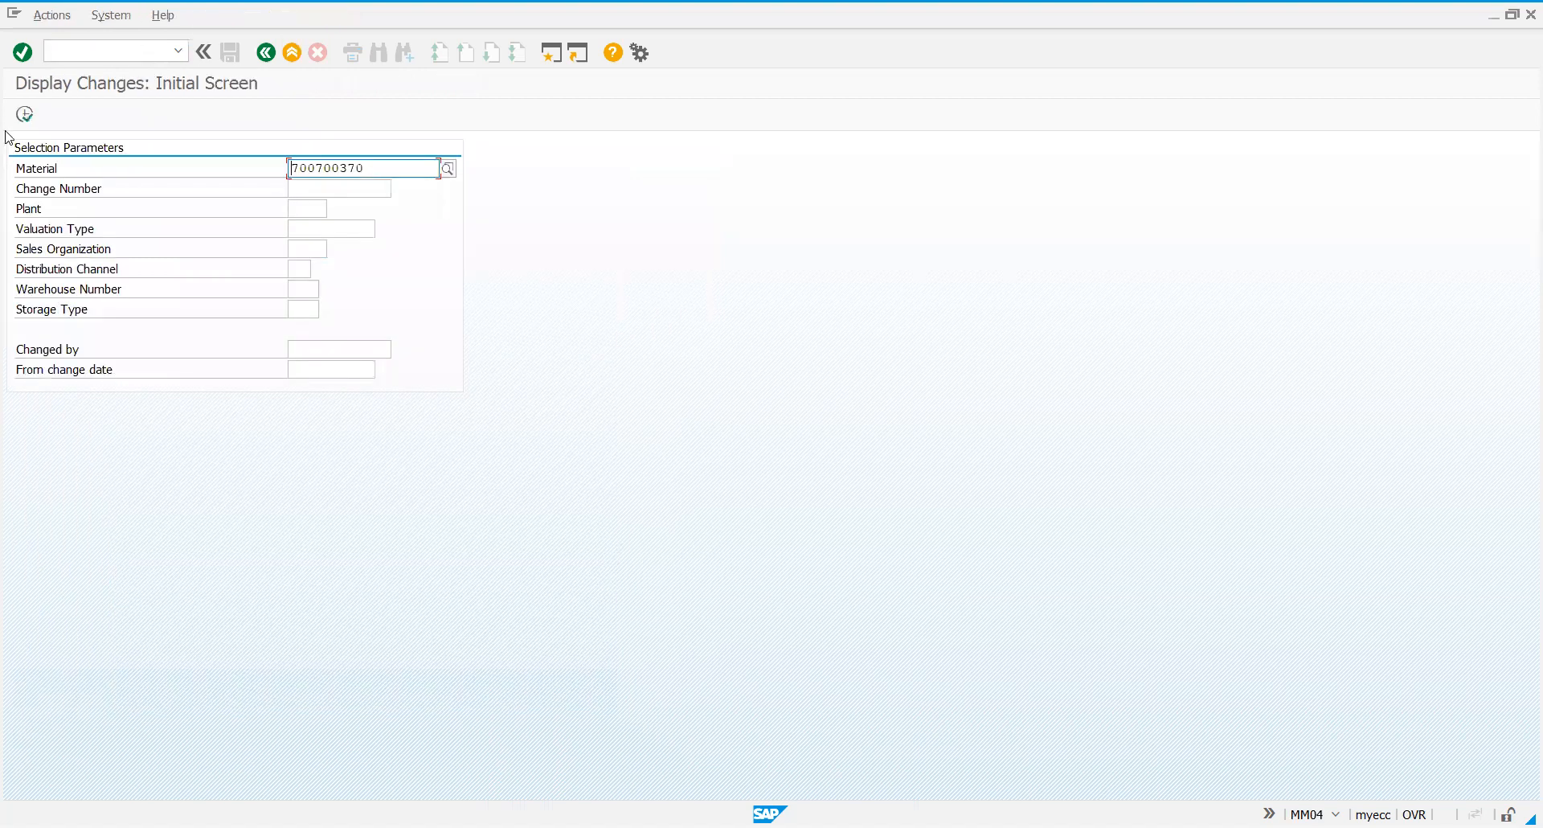
pyautogui.click(25, 116)
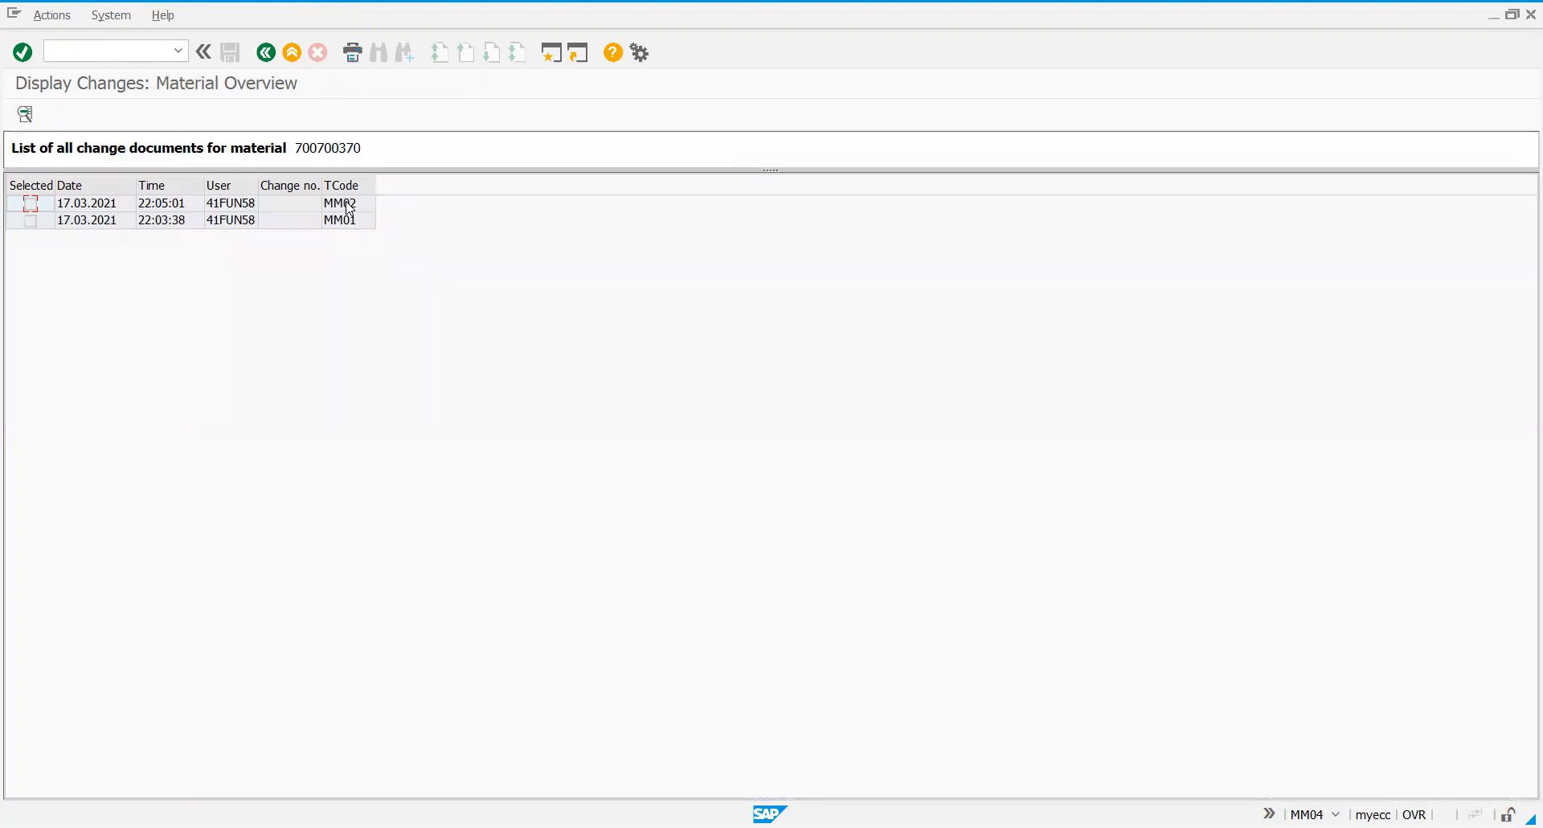
pyautogui.doubleClick(82, 210)
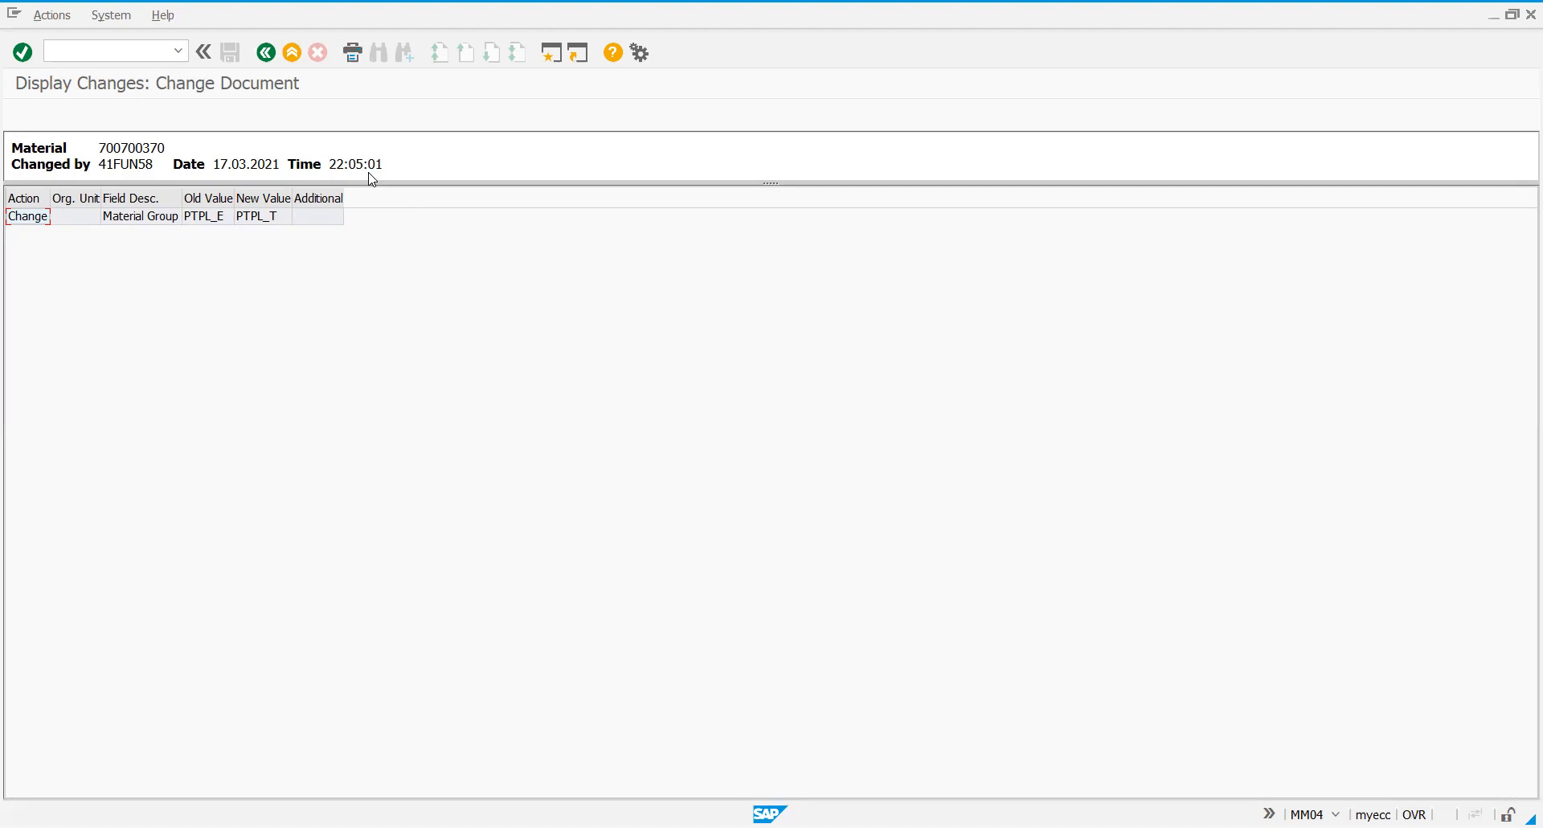
# Step: Run the materials list with transaction MM60 for plant PTBP, leaving the material selection empty
pyautogui.click(86, 43)
pyautogui.write('/nmm60')
pyautogui.press('Return')
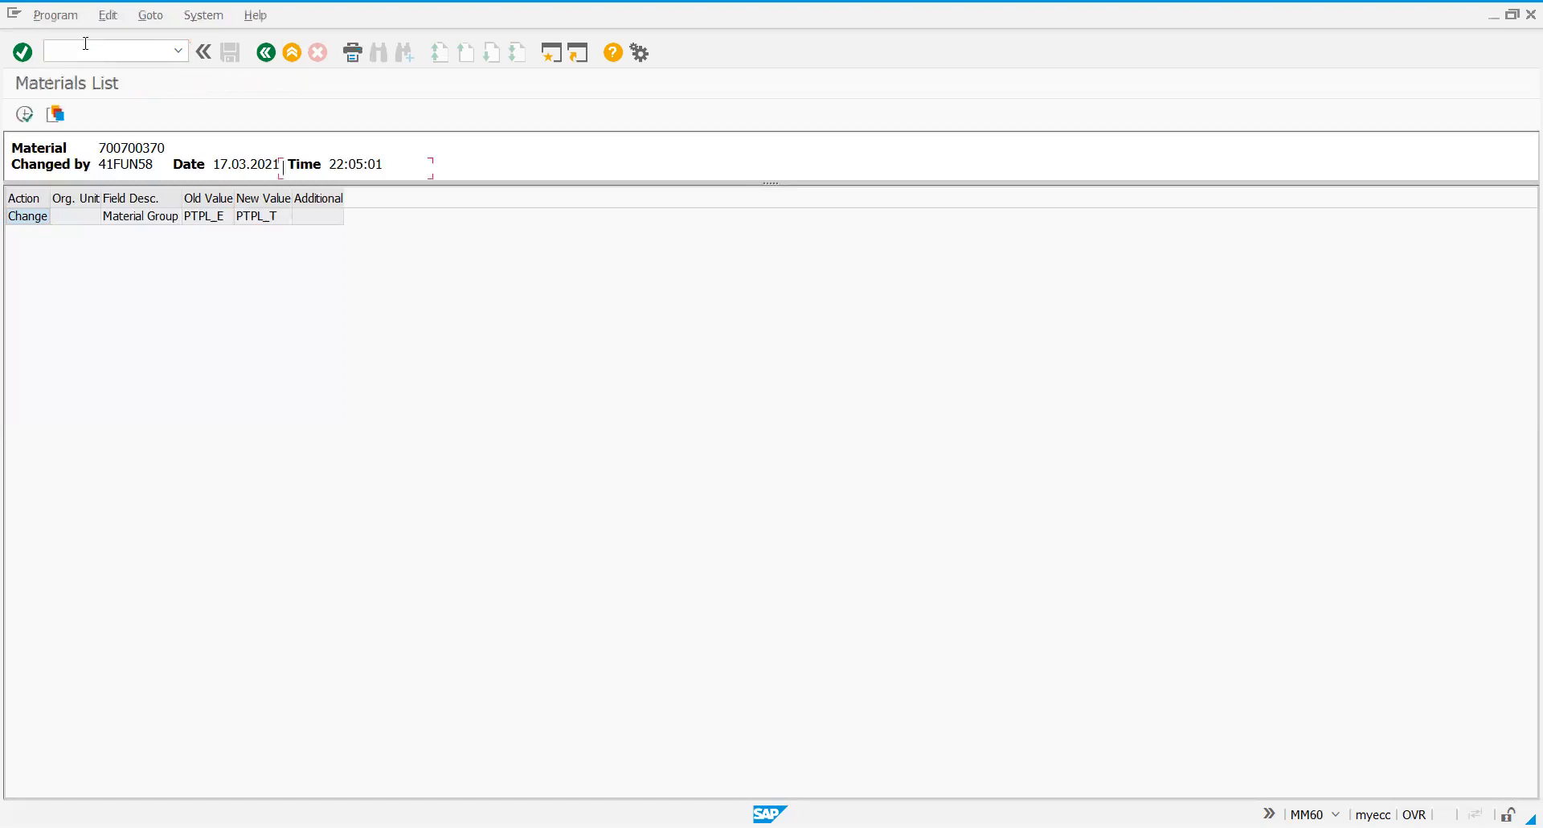
pyautogui.press('F3')
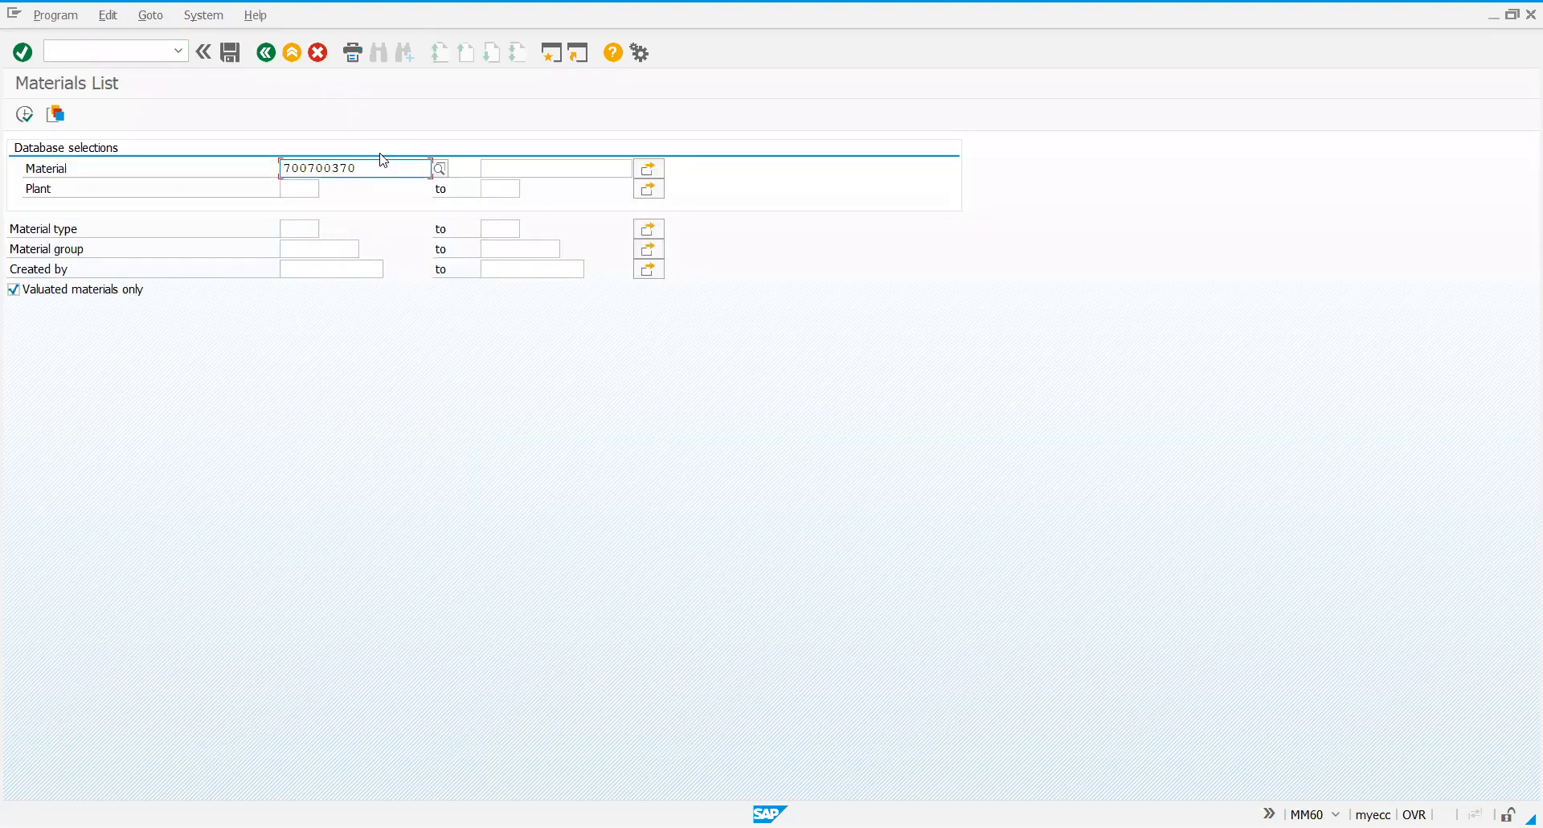
pyautogui.press('F8')
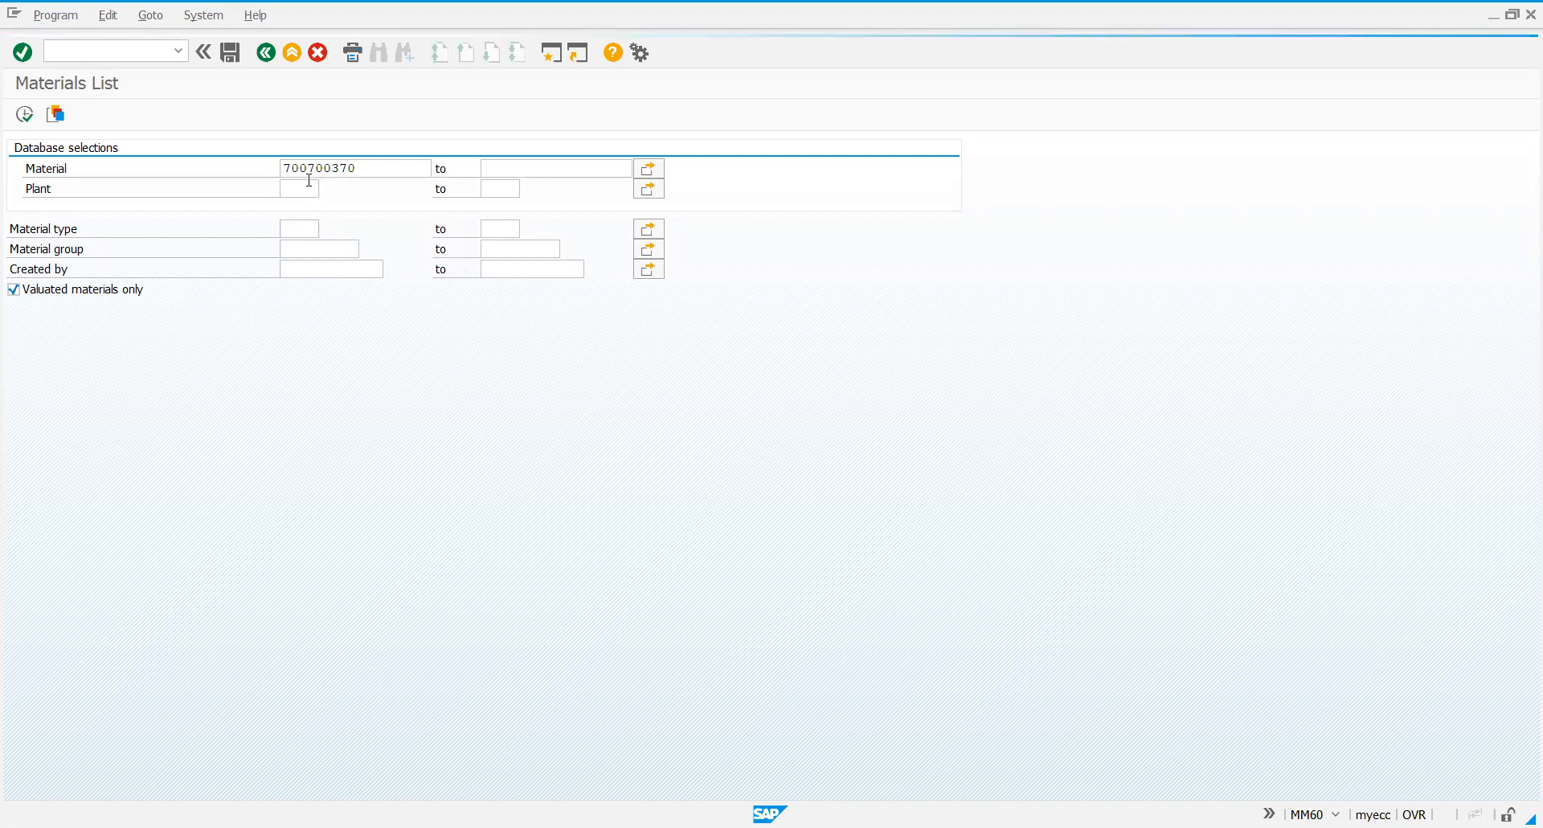
pyautogui.click(306, 188)
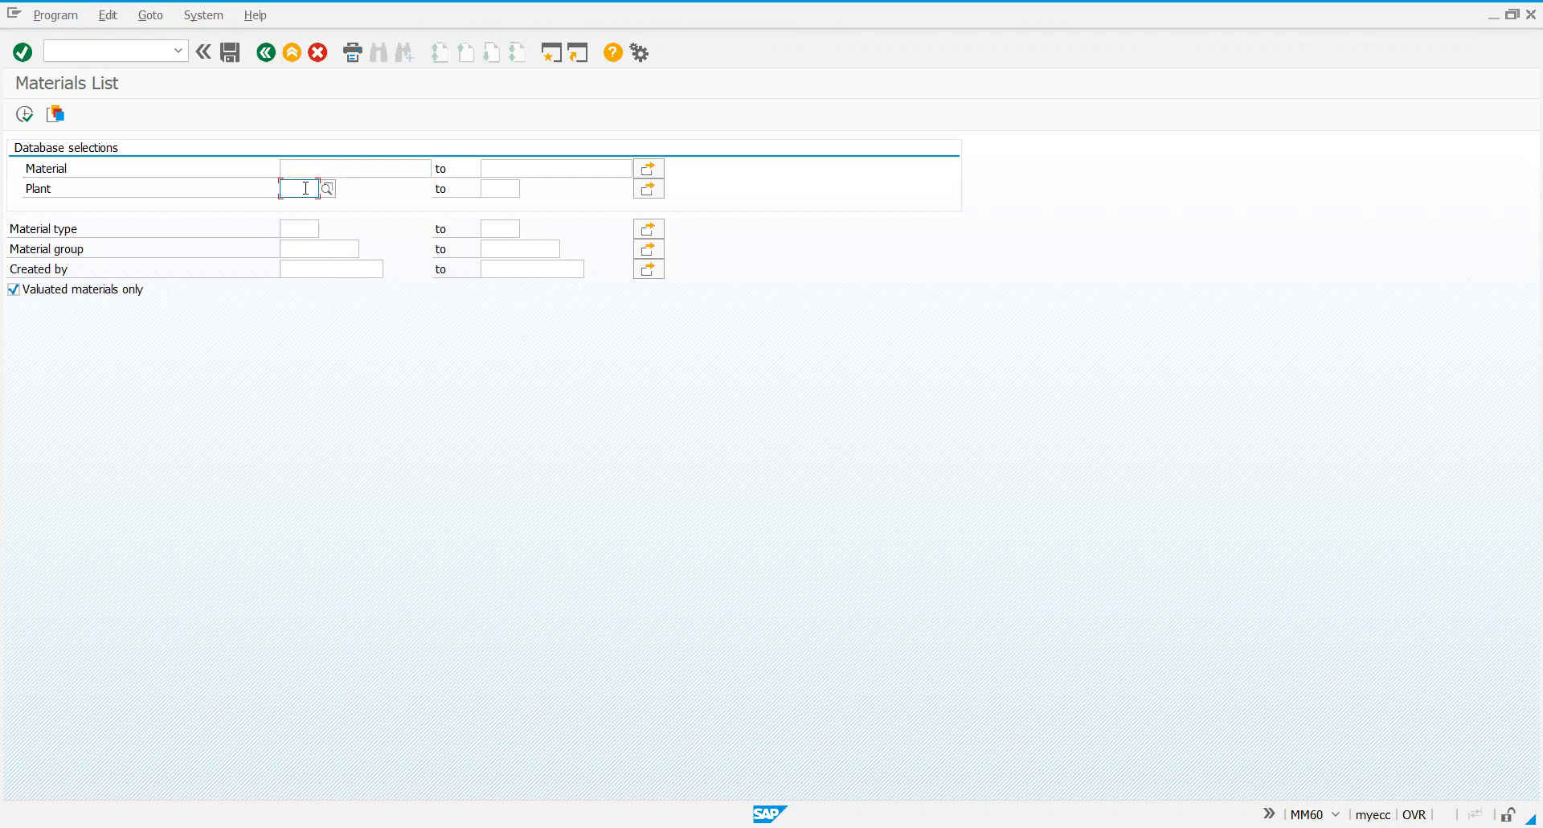
pyautogui.write('ptbp')
pyautogui.press('F8')
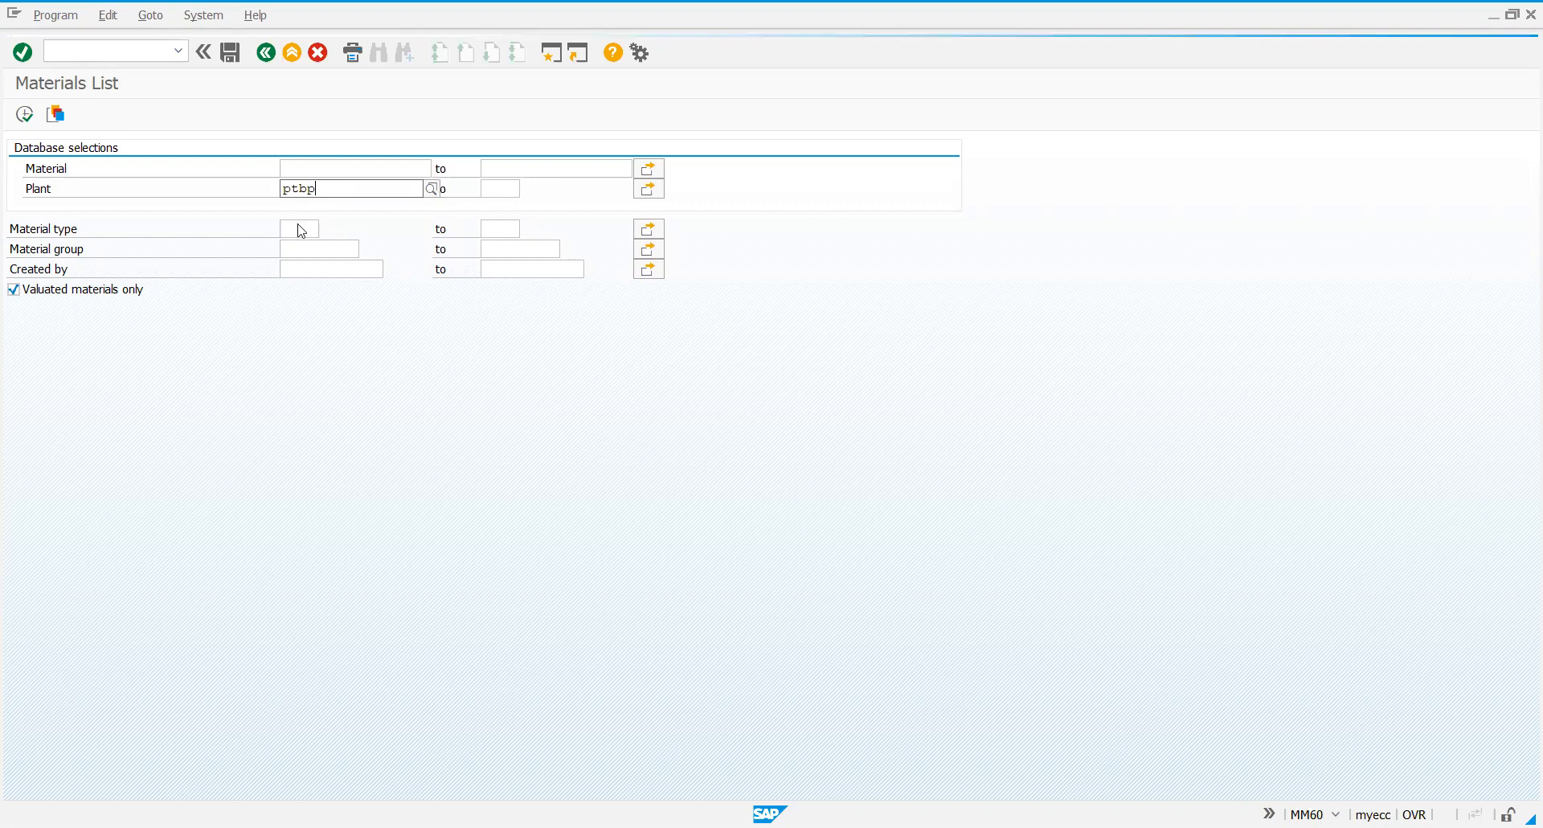
pyautogui.click(26, 118)
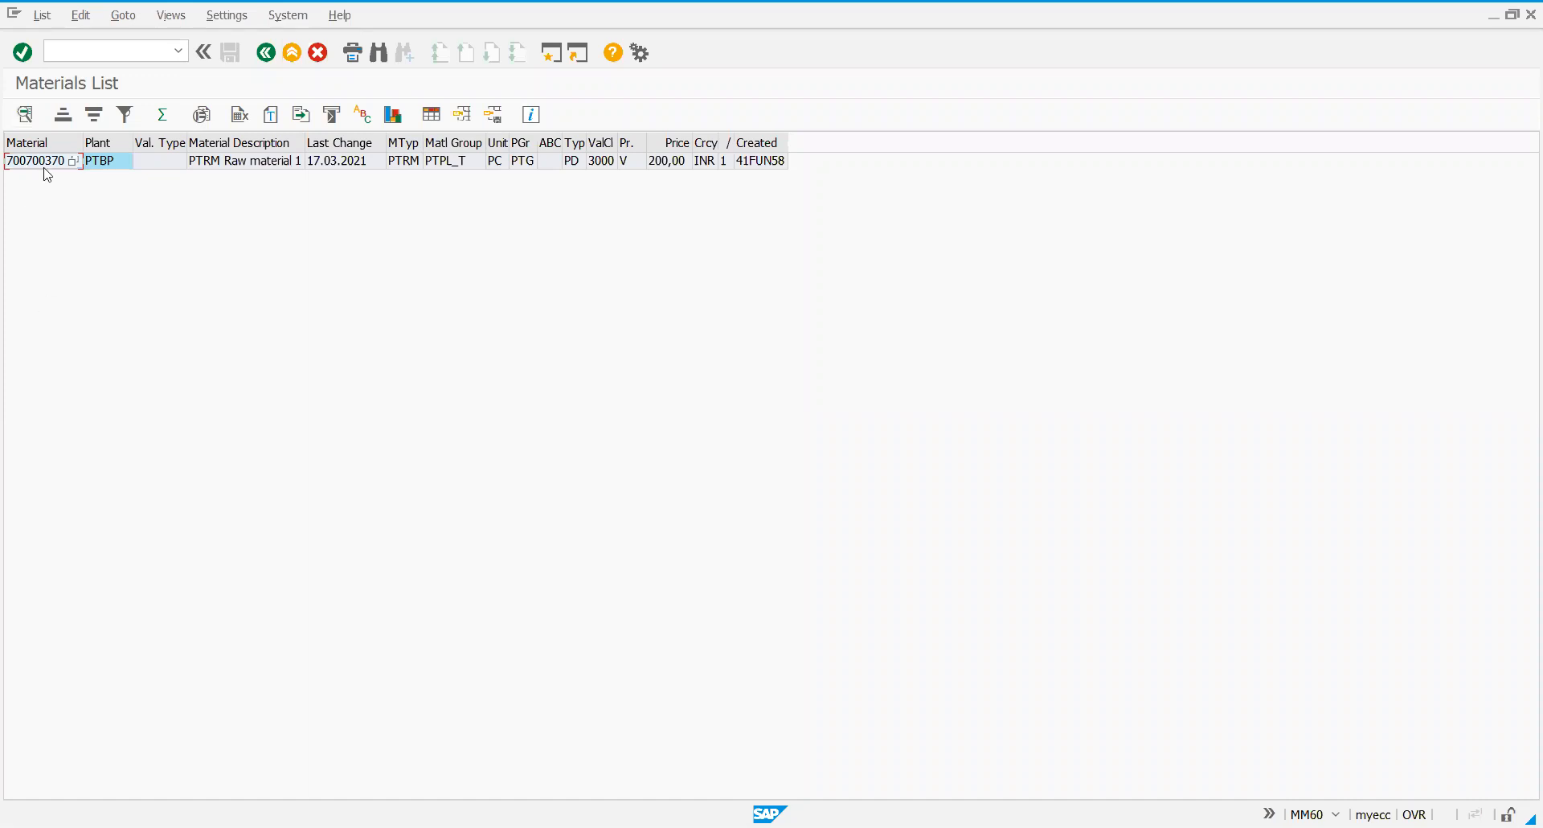
# Step: Return to the materials list selection, change the plant to PIBP and run the list
pyautogui.click(259, 61)
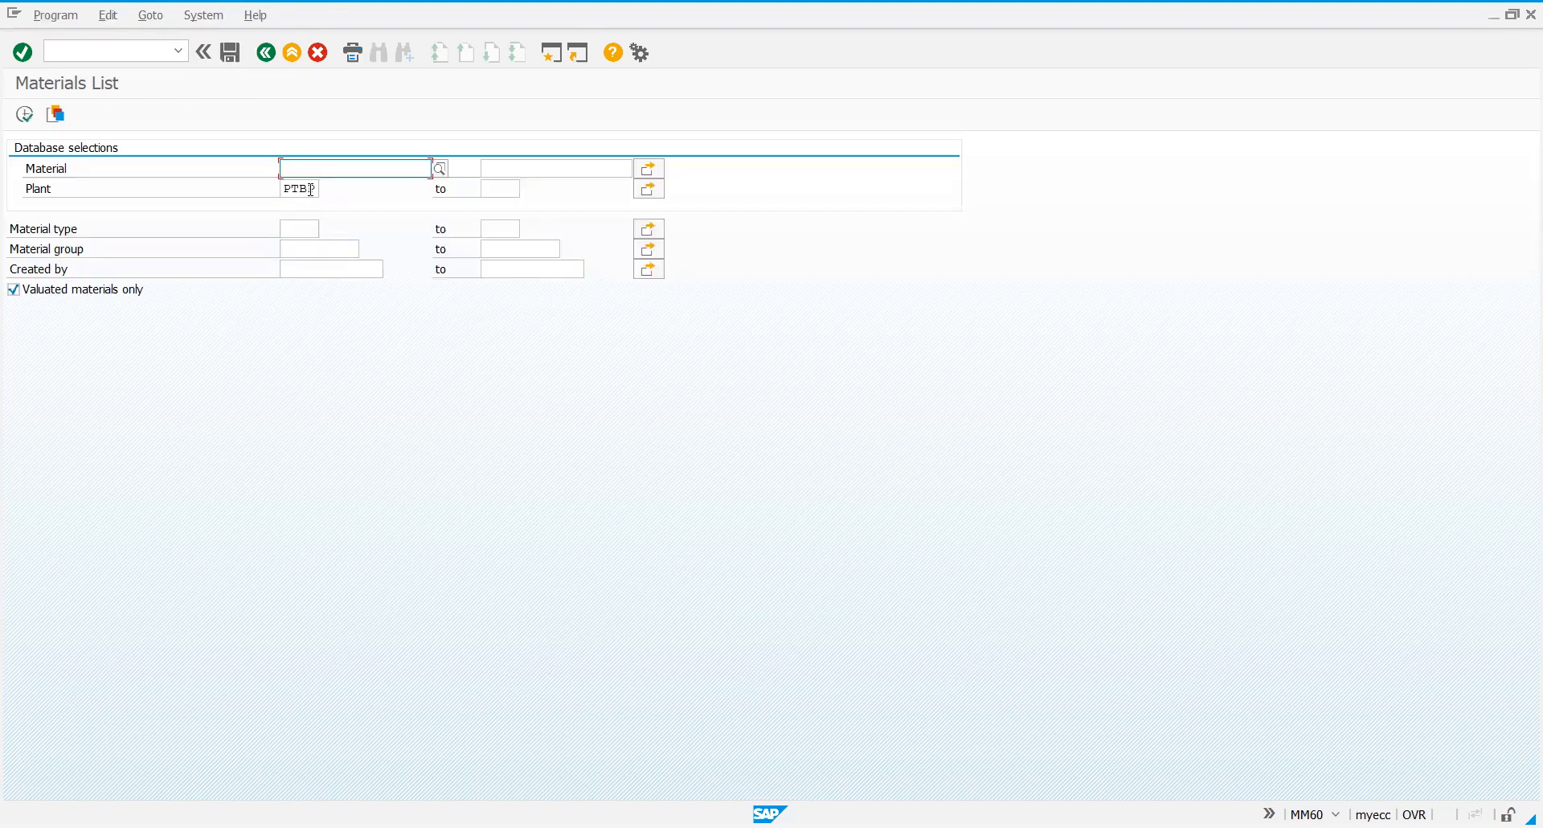
pyautogui.click(311, 189)
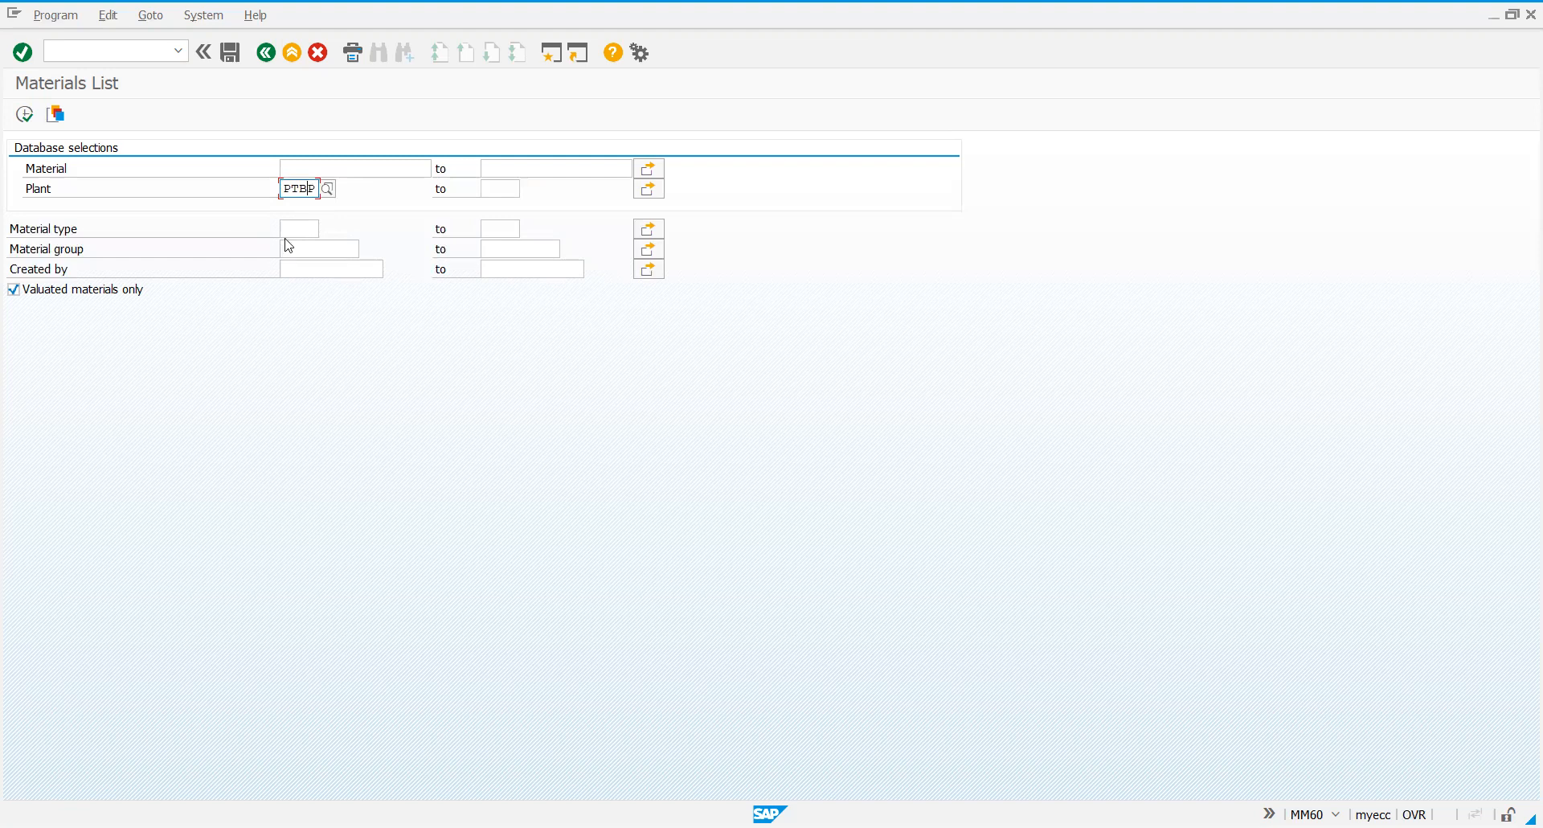
pyautogui.write('pibp')
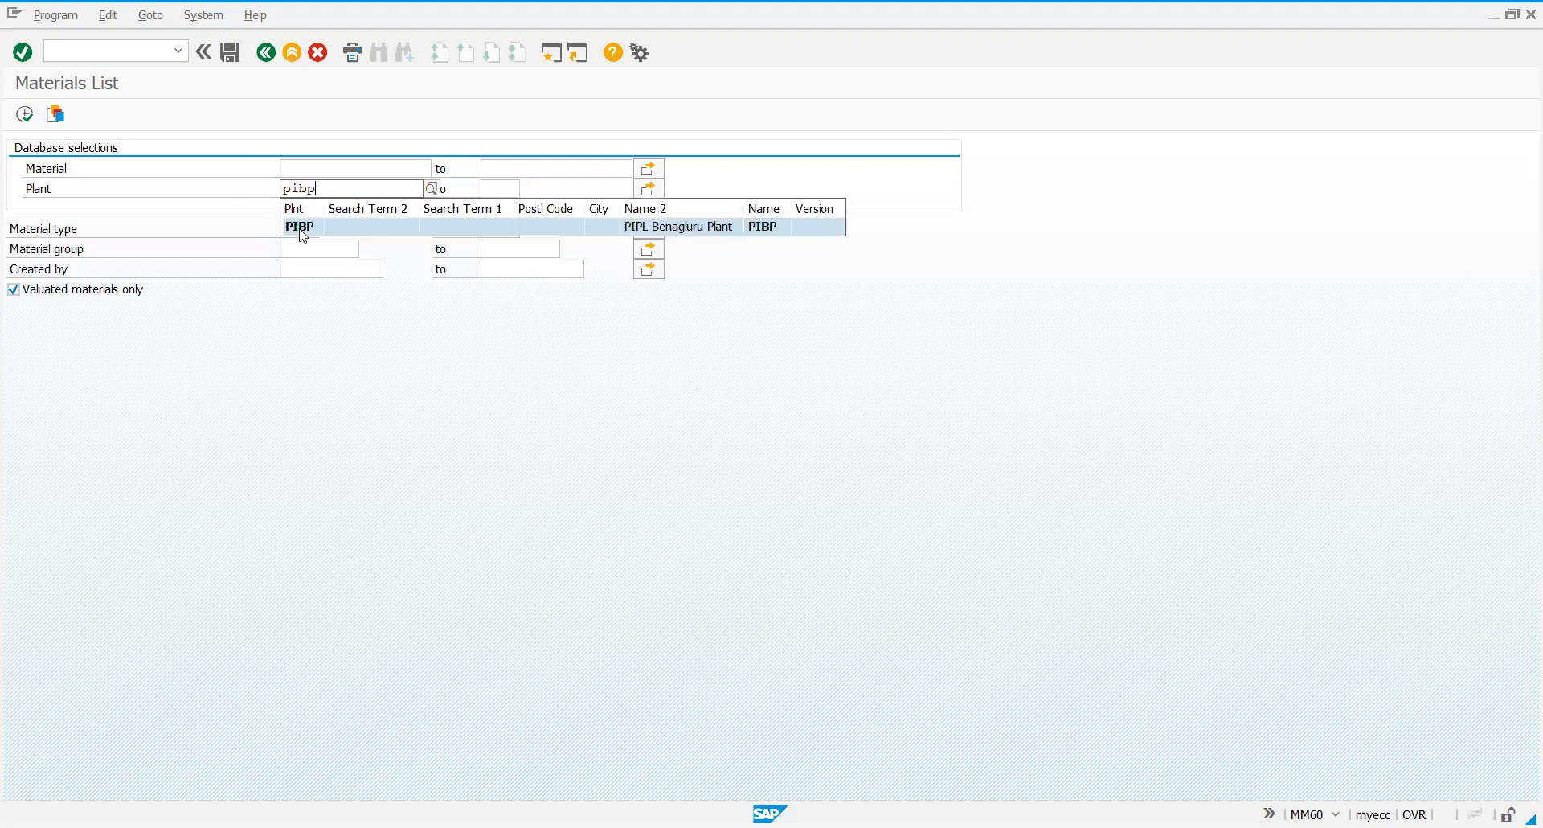
pyautogui.press('Return')
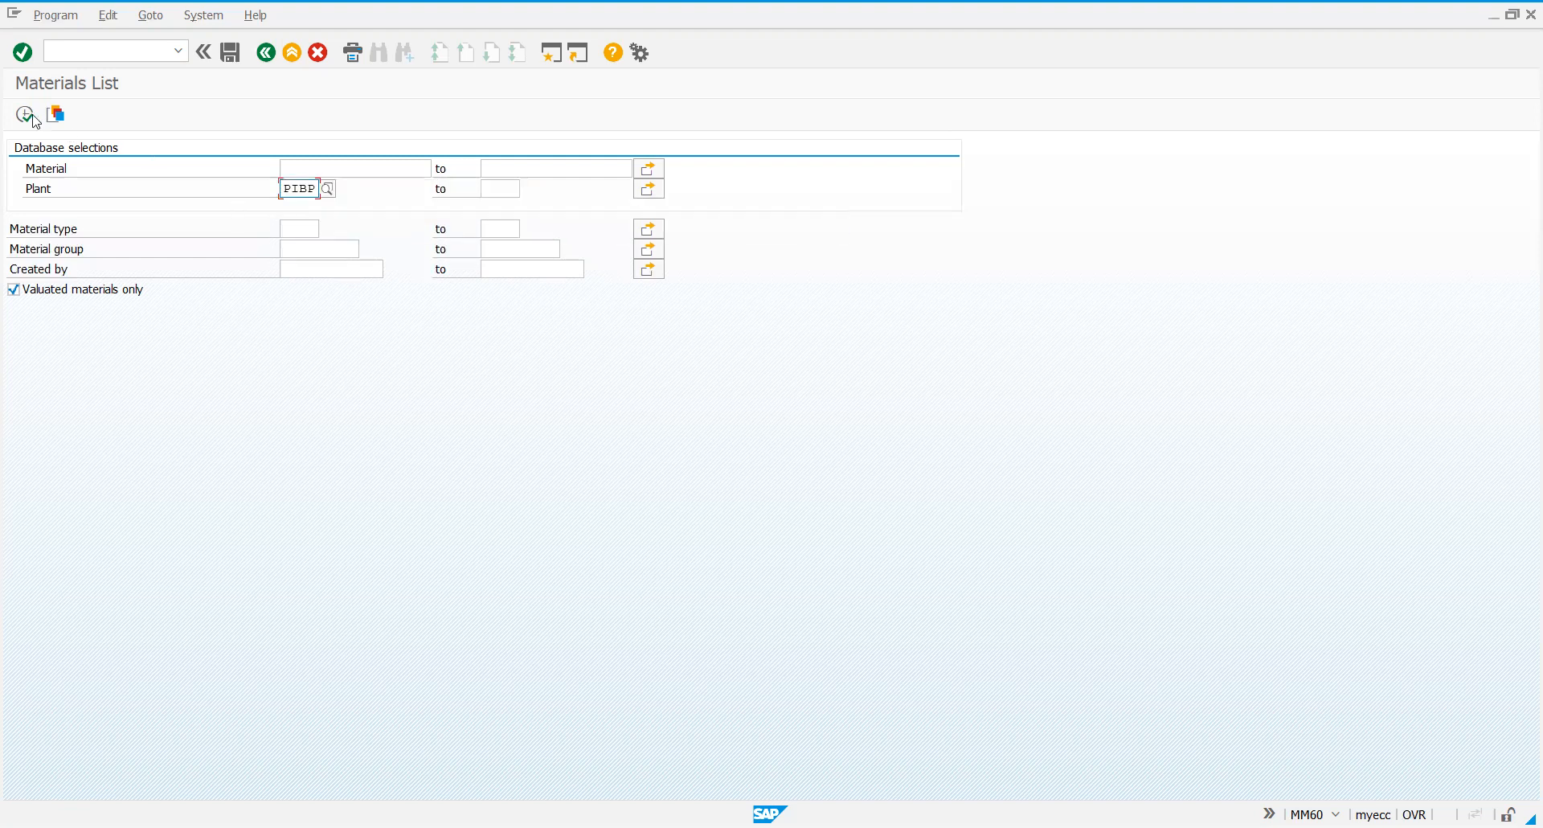
pyautogui.click(33, 117)
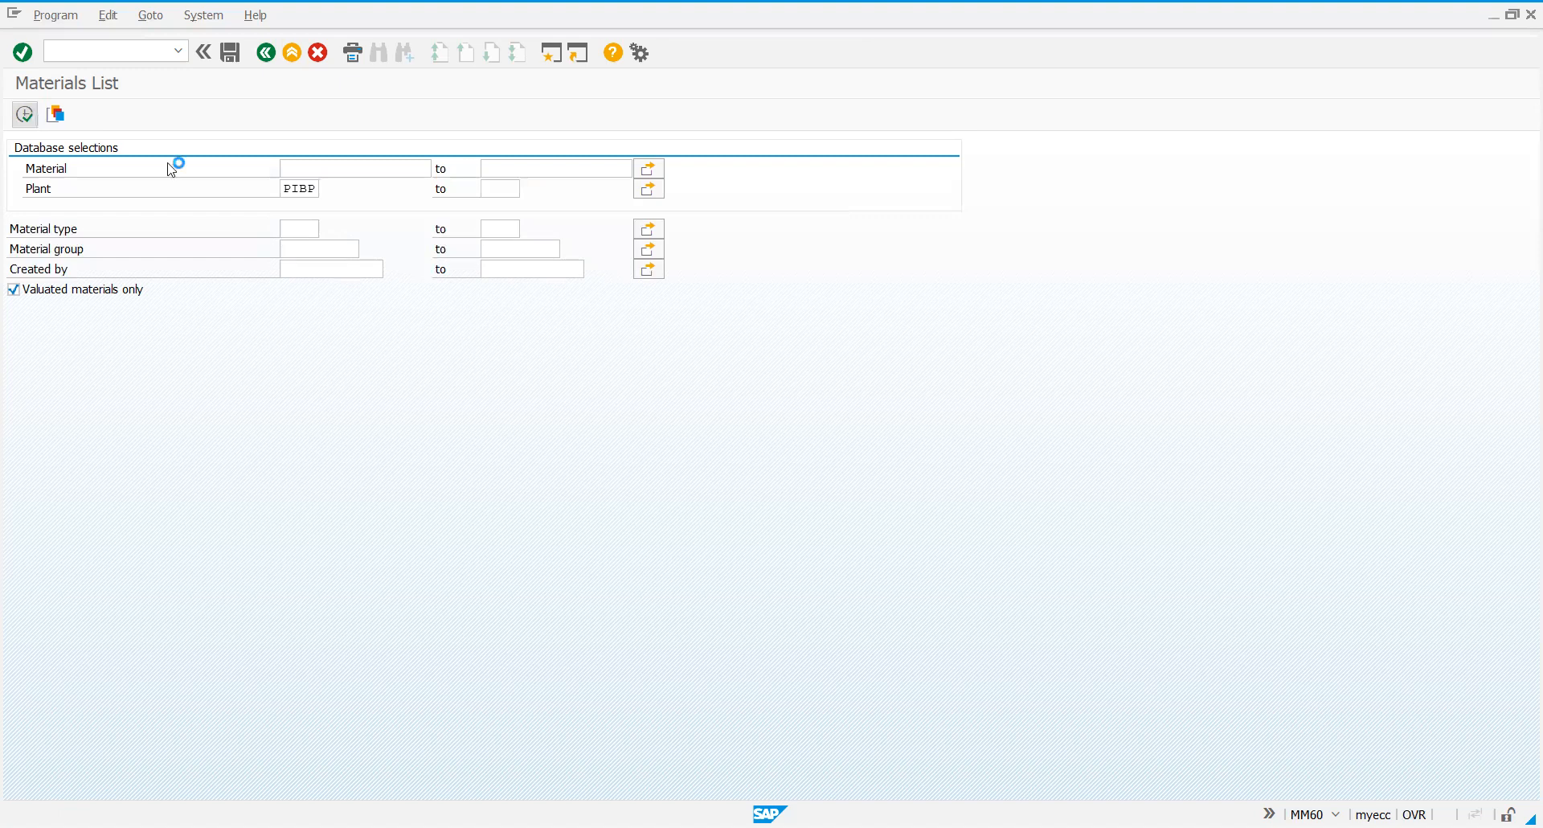